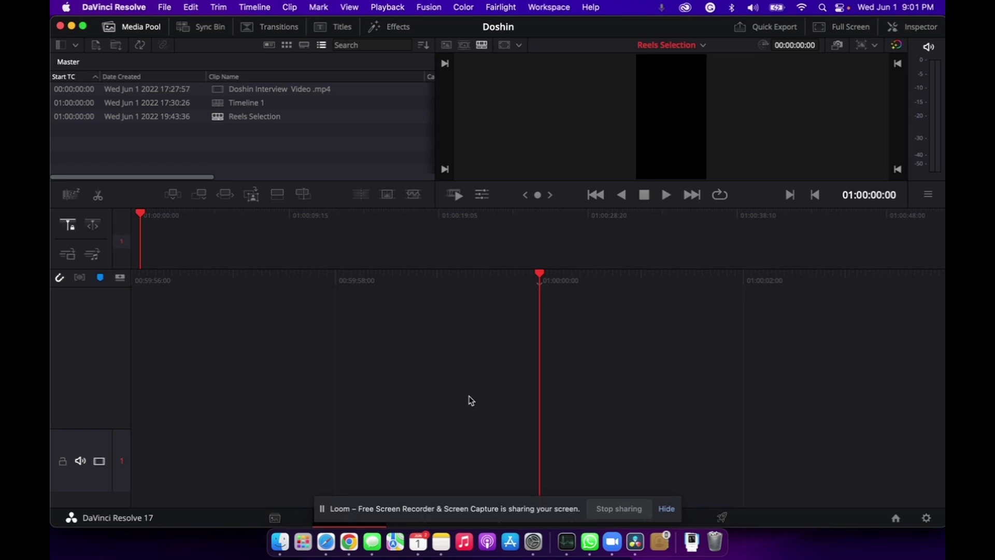
pyautogui.click(294, 113)
pyautogui.click(316, 116)
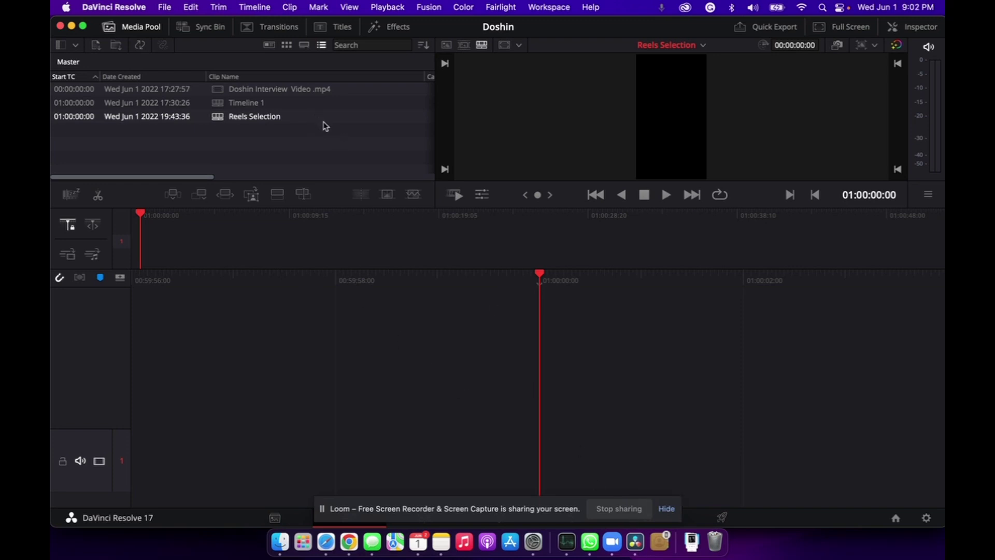
pyautogui.click(326, 126)
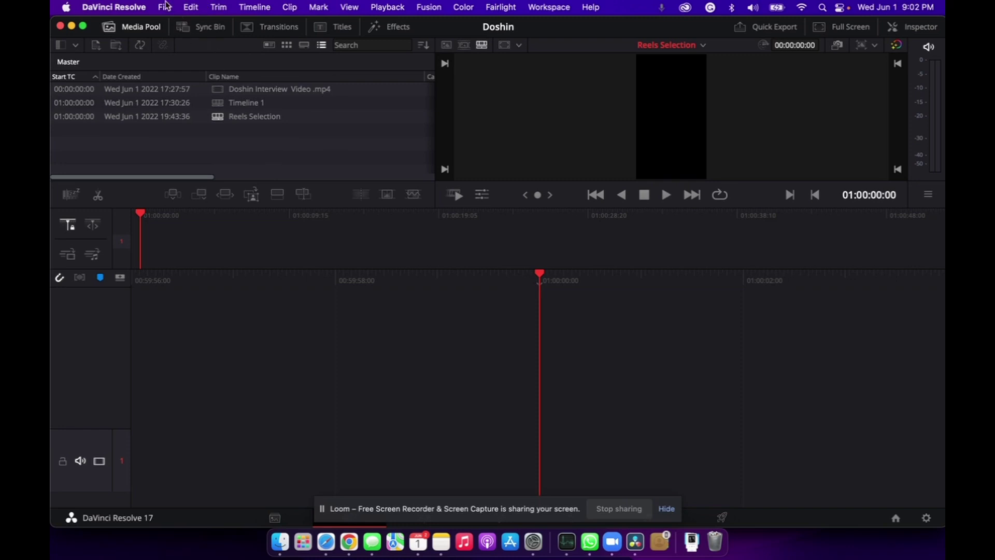
pyautogui.click(246, 118)
pyautogui.click(244, 103)
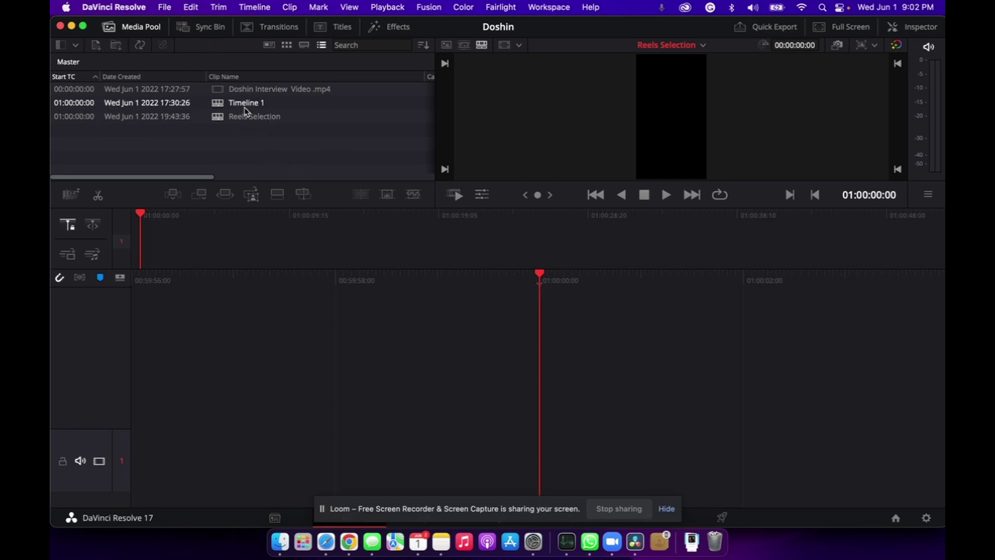
pyautogui.click(245, 118)
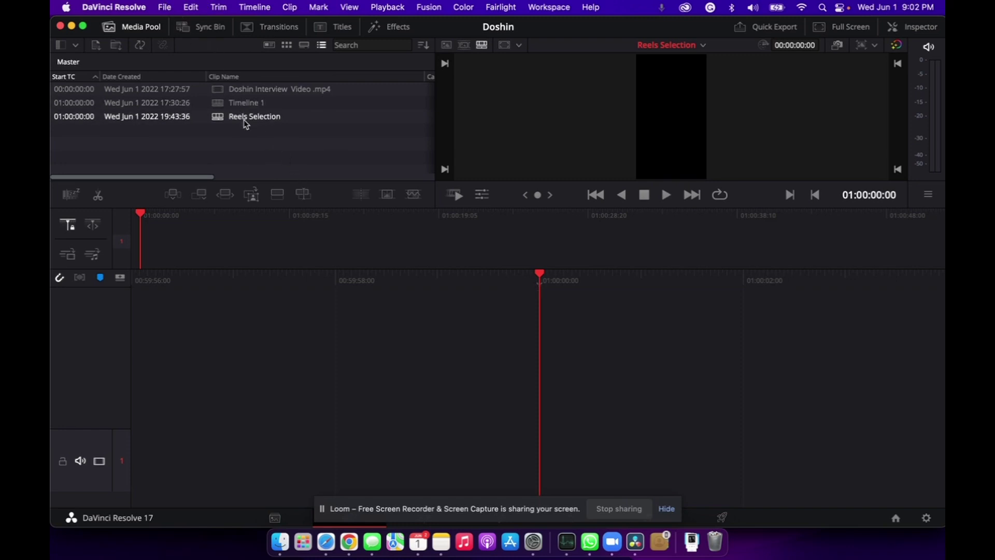
pyautogui.click(247, 90)
pyautogui.click(280, 542)
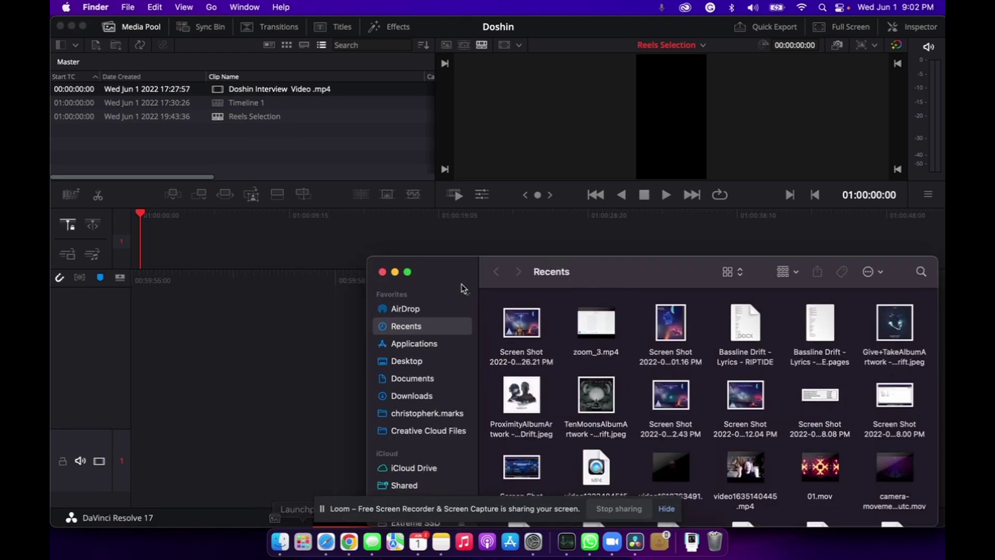
pyautogui.click(333, 393)
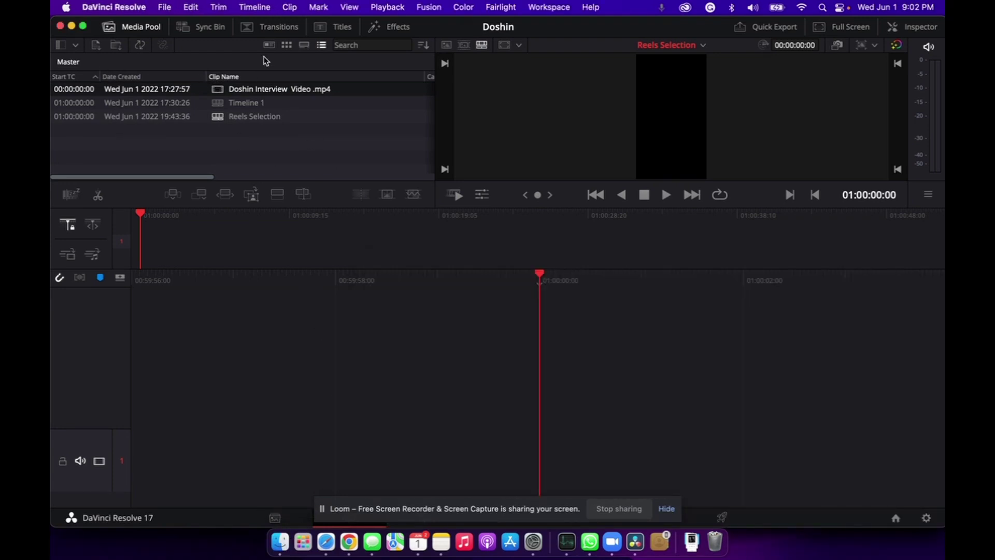
# - Add the Doshin Interview Video .mp4 clip to the start of the Reels Selection timeline and move the playhead to about 01:22:25
pyautogui.moveTo(260, 89); pyautogui.dragTo(192, 242)
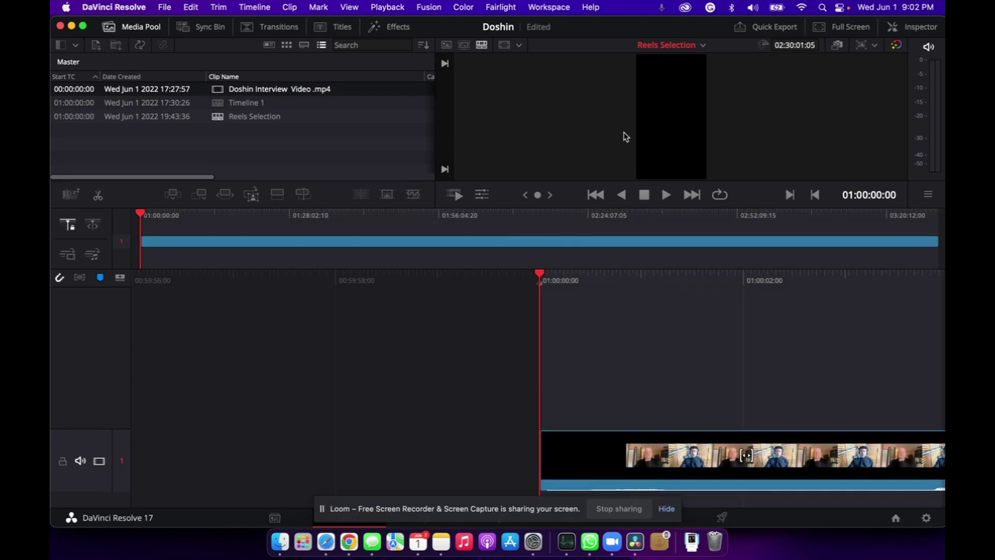
pyautogui.click(260, 215)
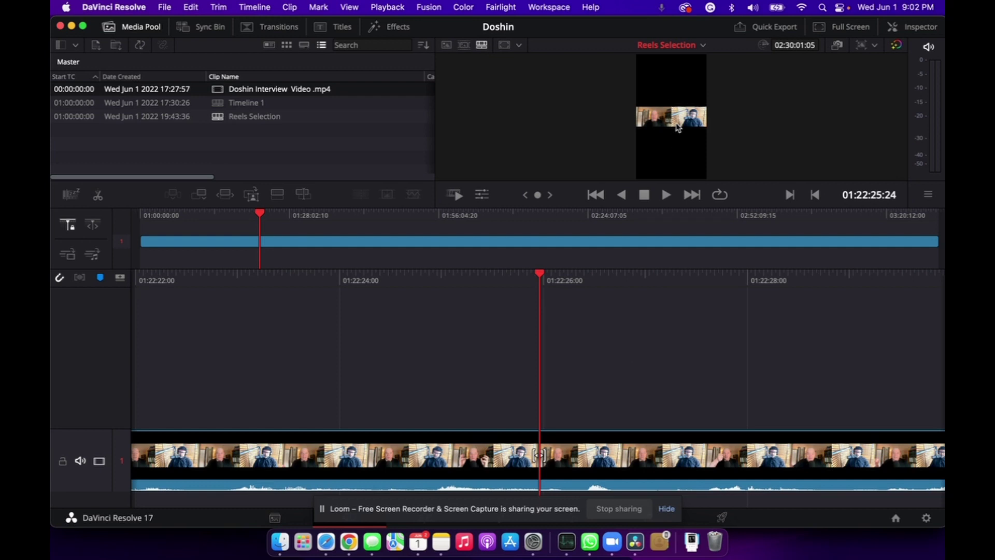
# - Set the project's timeline resolution to 1920 x 1080 and save the settings
pyautogui.click(158, 5)
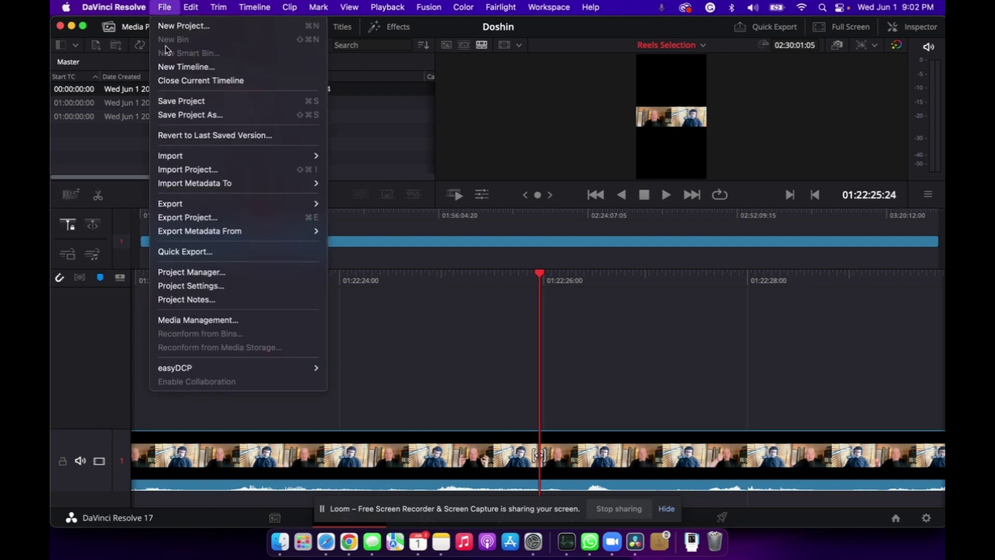
pyautogui.click(212, 285)
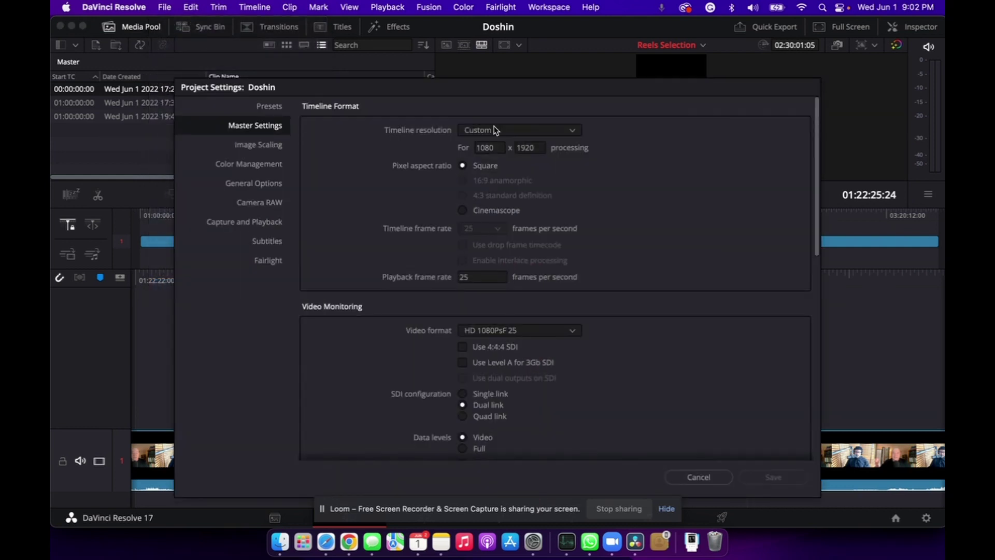
pyautogui.click(494, 148)
pyautogui.write('1920')
pyautogui.press('Tab')
pyautogui.write('10')
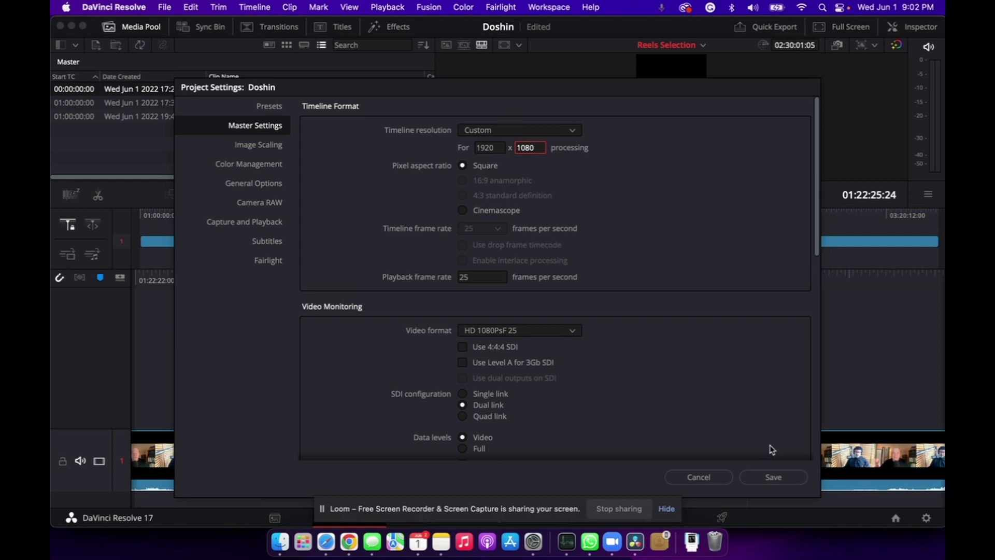
pyautogui.click(773, 477)
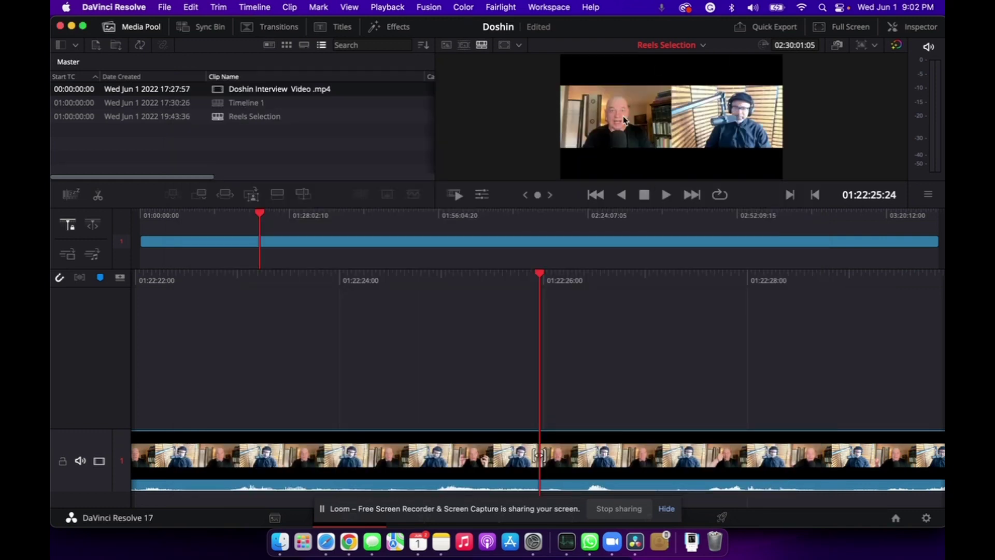
# - Set the project's timeline resolution to the vertical format 1080 x 1920 and save the settings
pyautogui.click(165, 7)
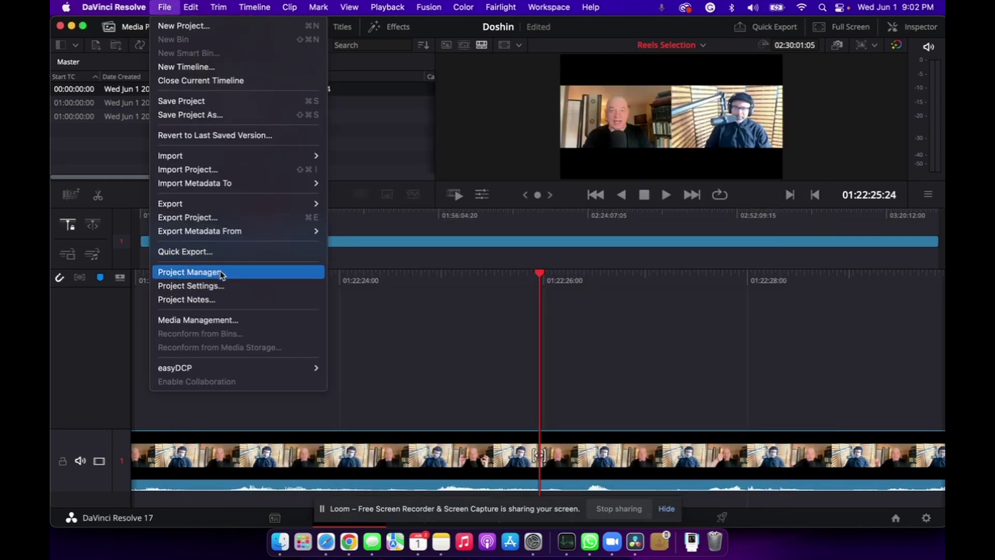
pyautogui.click(222, 285)
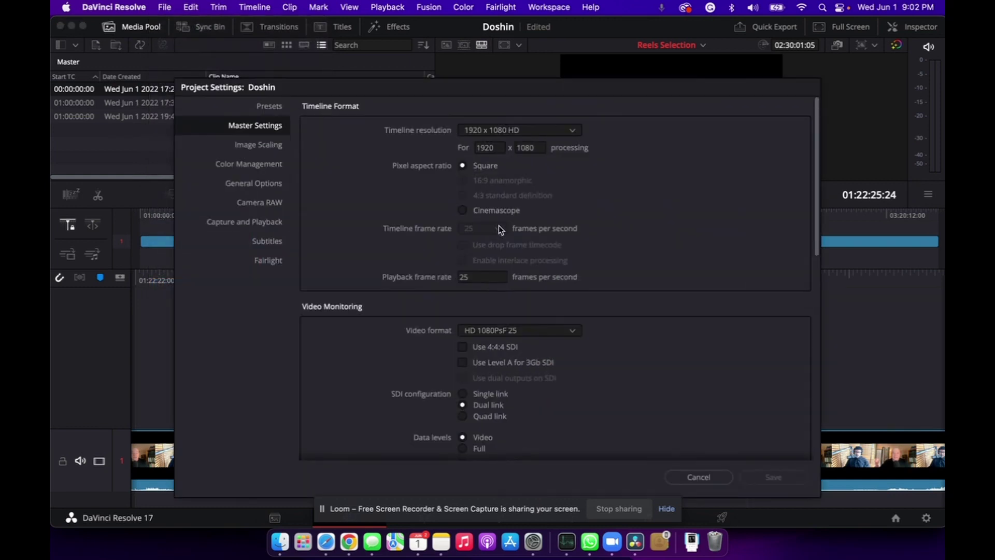
pyautogui.doubleClick(496, 147)
pyautogui.write('1080')
pyautogui.press('Tab')
pyautogui.write('1920')
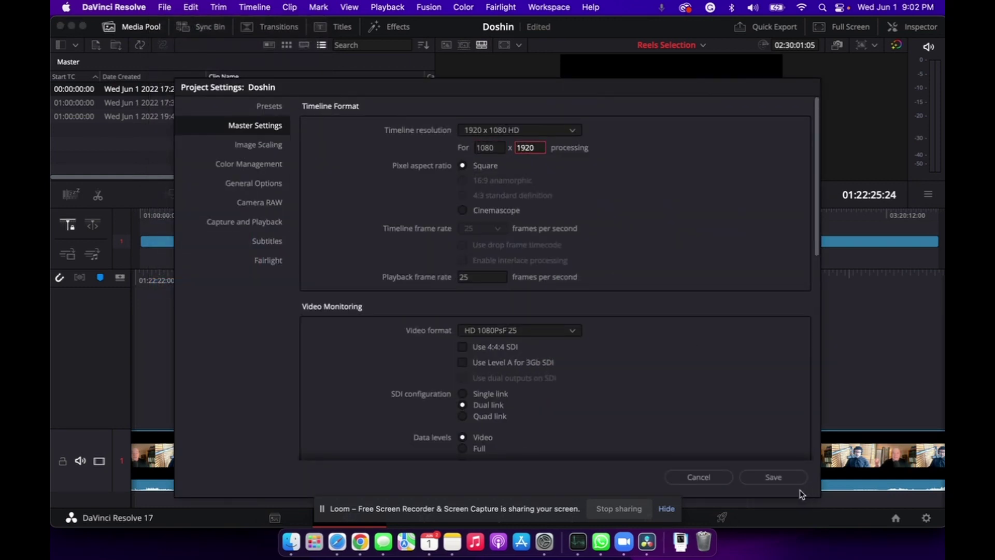
pyautogui.click(792, 477)
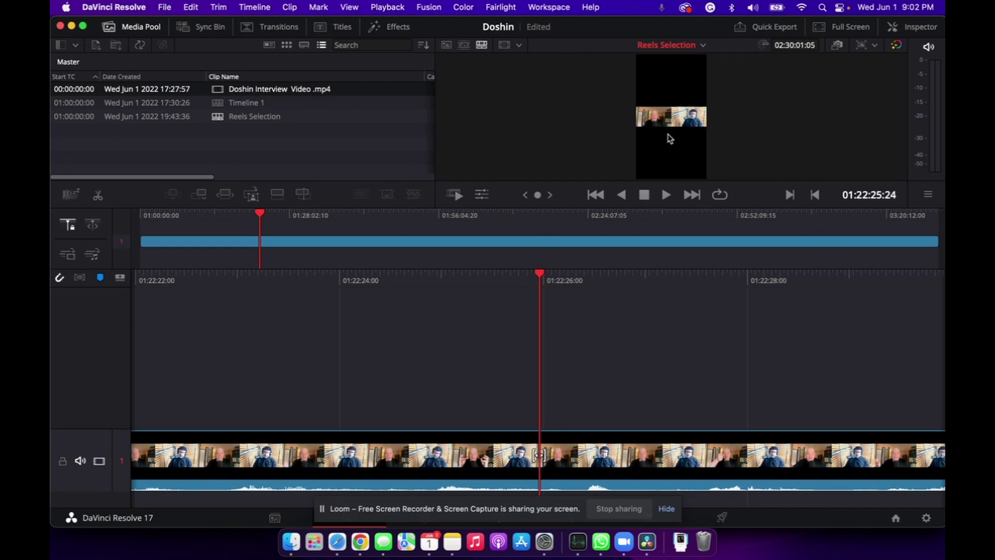
# - Duplicate the interview clip and place the copy on track 2, directly above the original at the start of the timeline
pyautogui.click(418, 242)
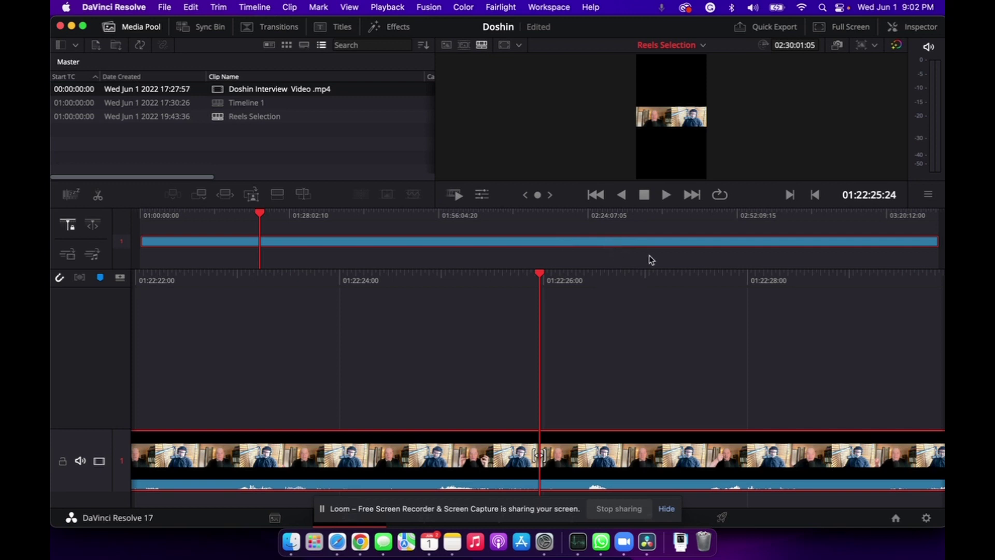
pyautogui.click(932, 216)
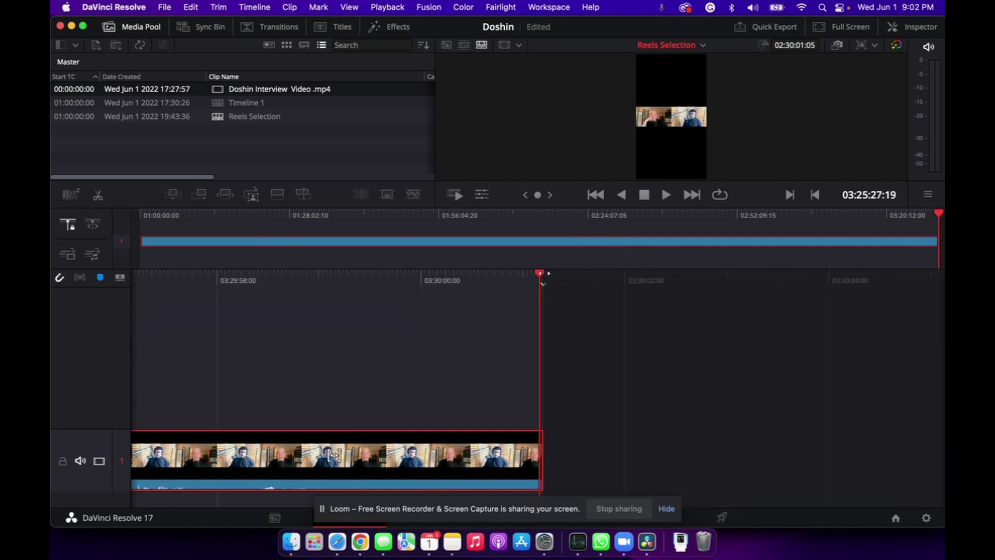
pyautogui.moveTo(545, 273); pyautogui.dragTo(449, 273)
pyautogui.press('super+v')
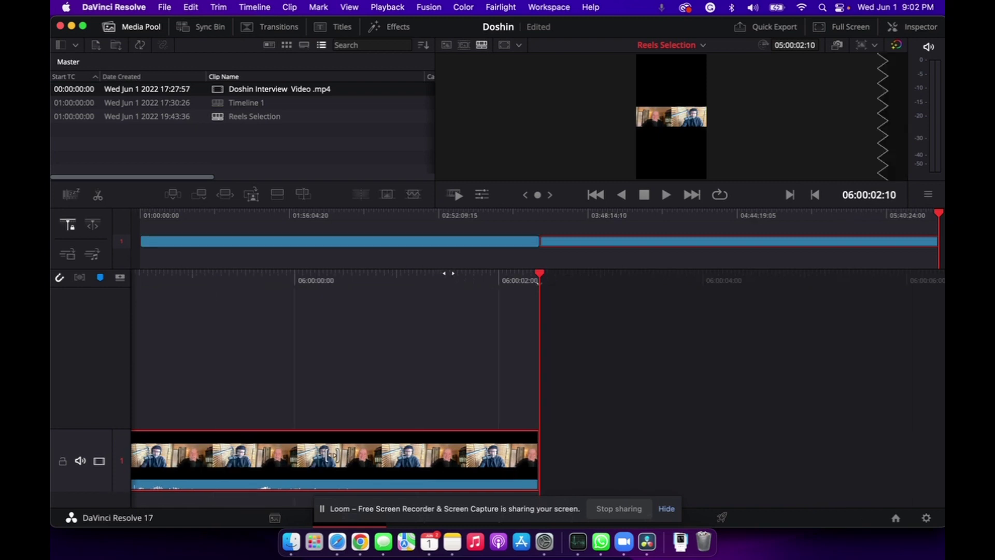
pyautogui.moveTo(594, 244); pyautogui.dragTo(193, 233)
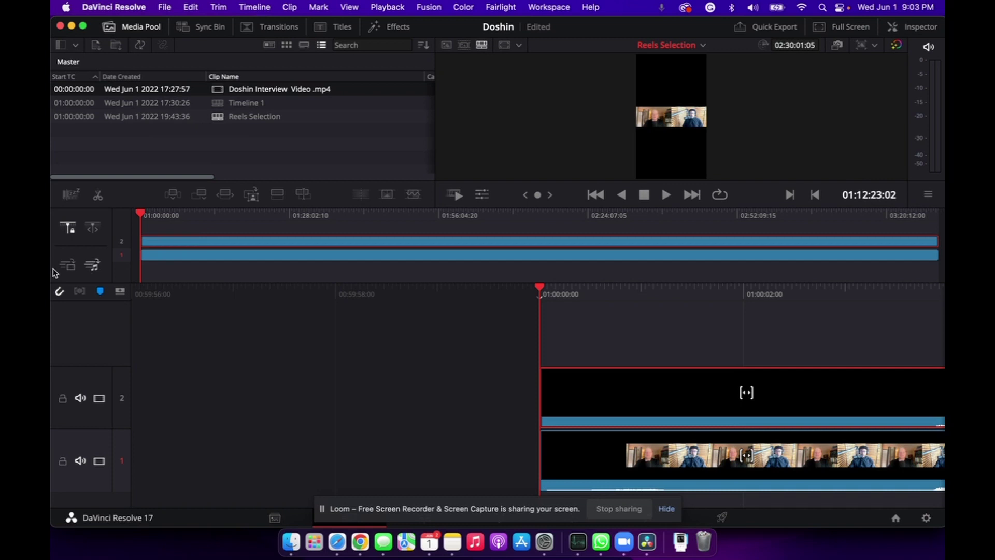
# - Mute the audio of track 2 and disable the video of track 1
pyautogui.click(80, 399)
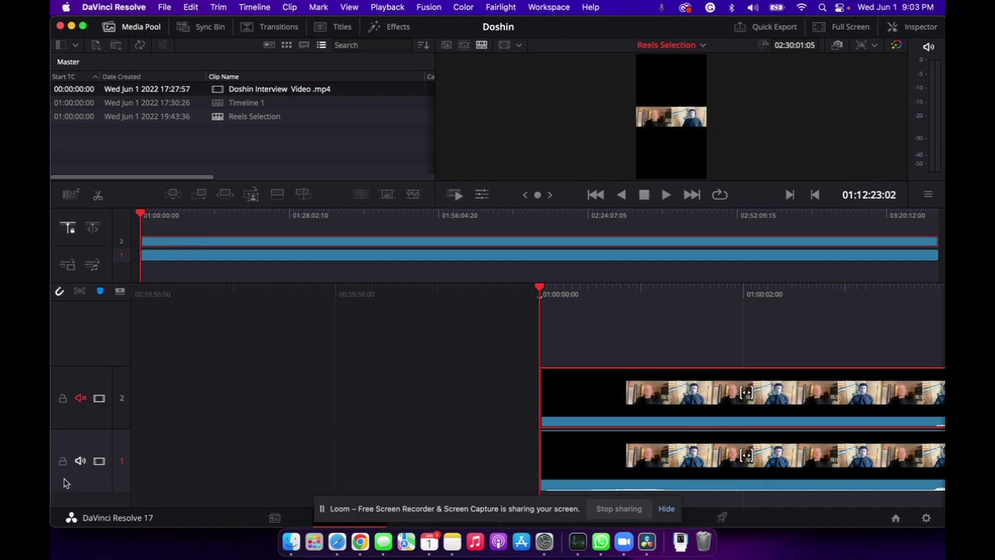
pyautogui.hscroll(10, 514, 429)
pyautogui.hscroll(-4, 513, 430)
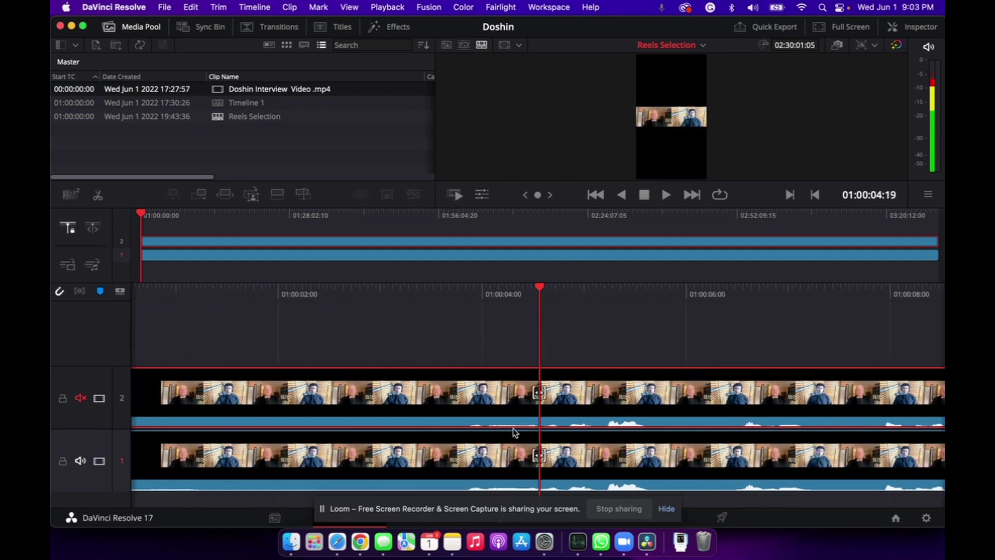
pyautogui.click(100, 462)
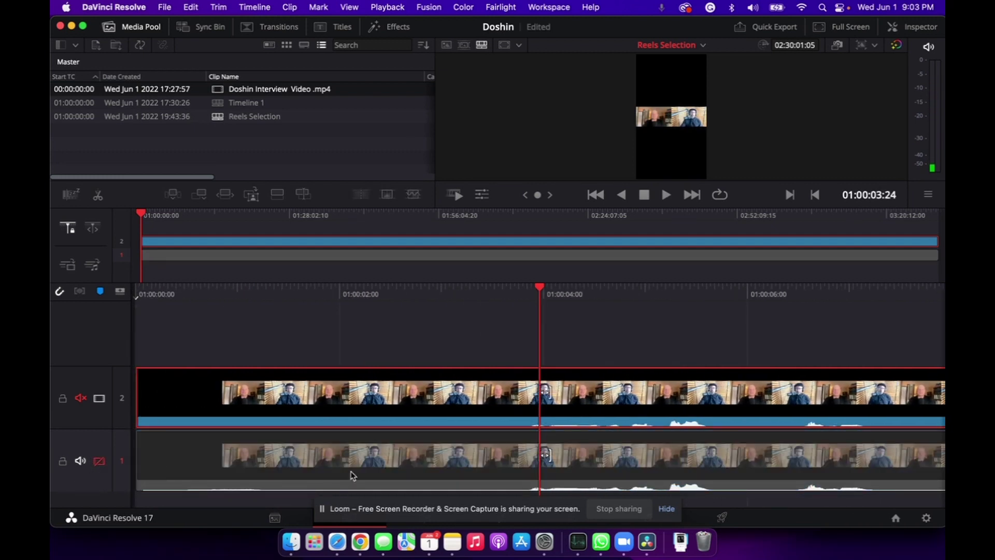
pyautogui.scroll(2, 327, 460)
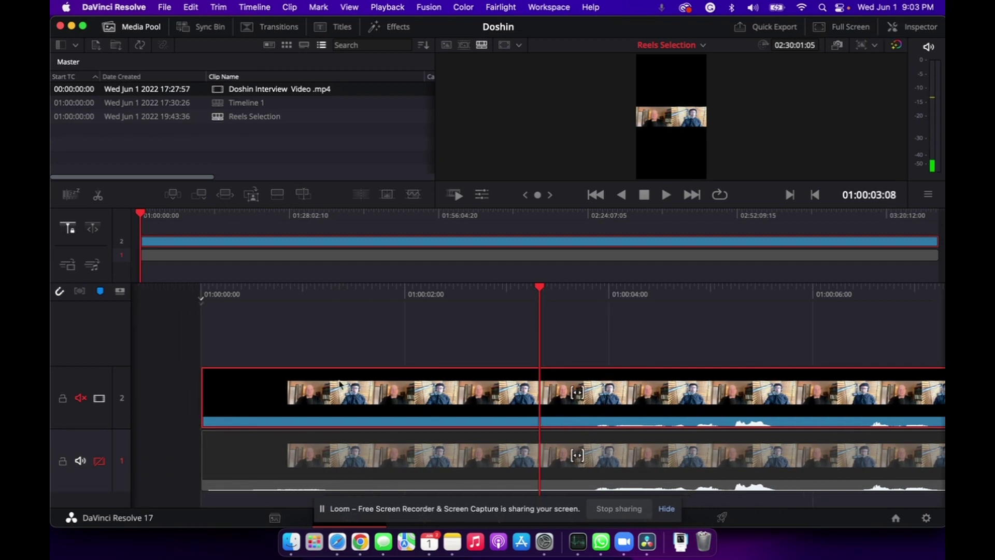
# - Set the track 2 clip's zoom to 3.000 in both X and Y
pyautogui.click(893, 27)
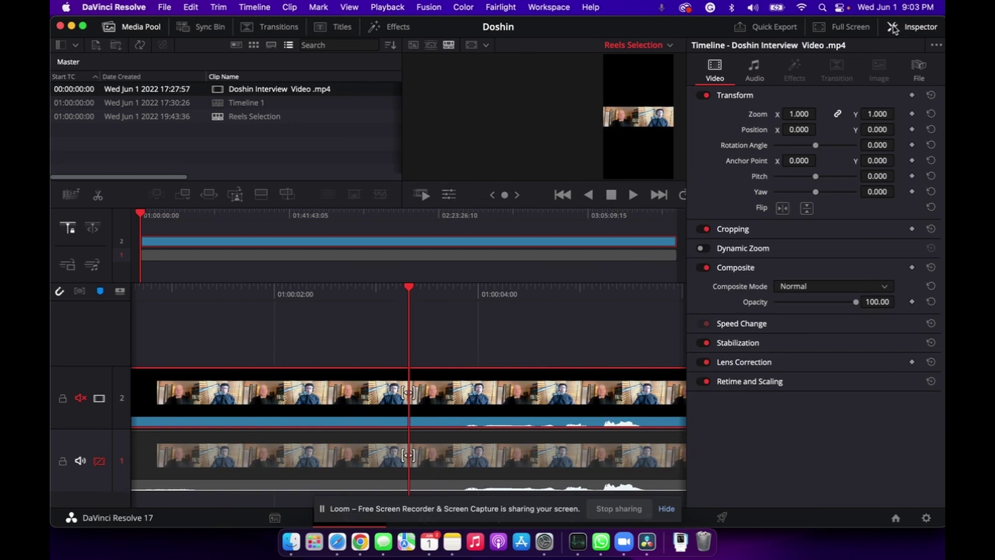
pyautogui.click(807, 115)
pyautogui.write('3')
pyautogui.press('Return')
pyautogui.click(877, 114)
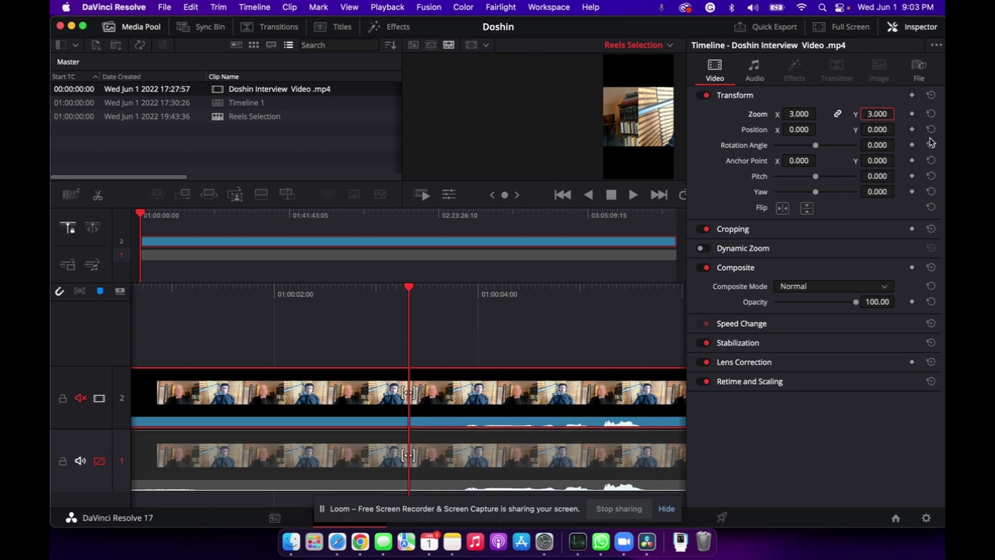
# - Set the track 2 clip's position to X -901 and Y -1571 so the speaker wearing headphones fills the lower half of the frame
pyautogui.click(799, 129)
pyautogui.write('-901')
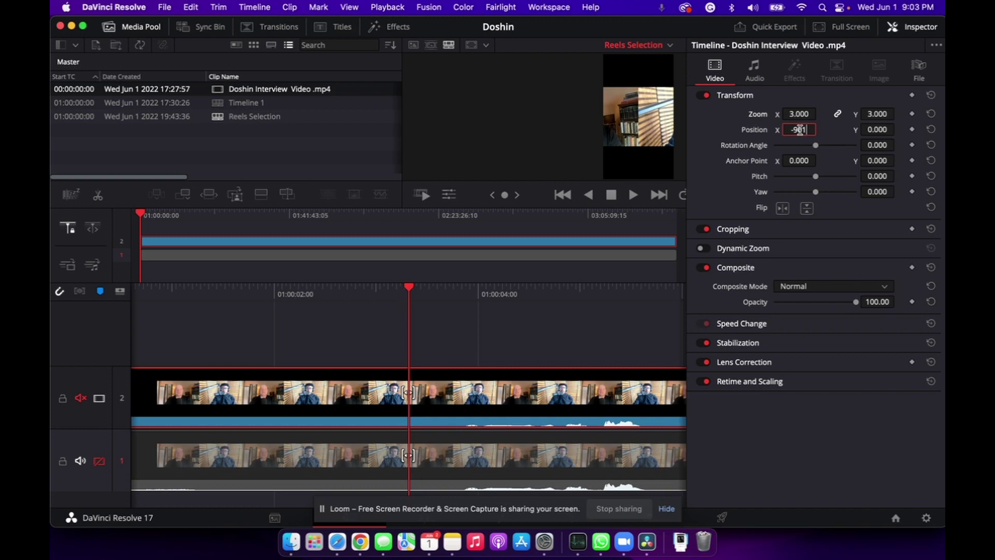
pyautogui.write('-901')
pyautogui.press('Return')
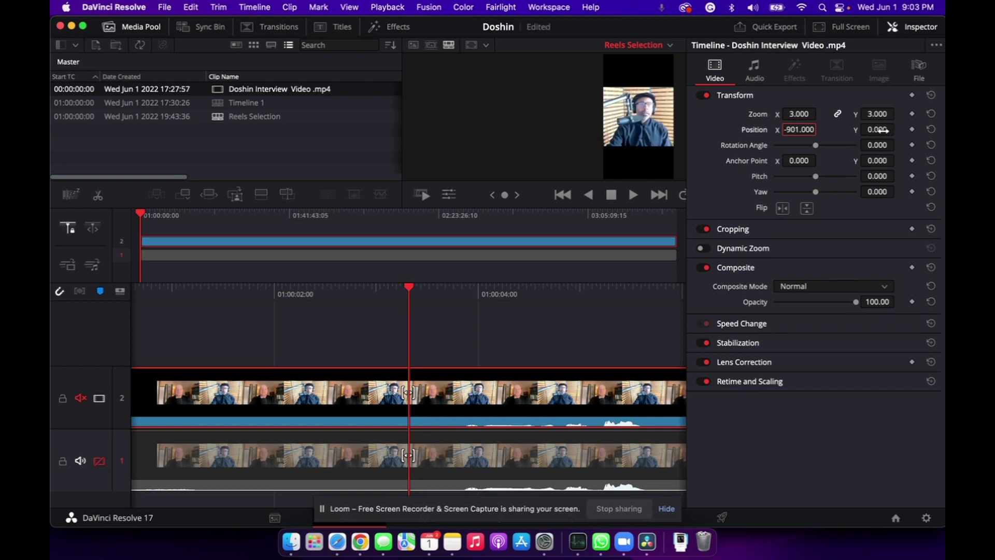
pyautogui.click(882, 130)
pyautogui.press('BackSpace')
pyautogui.write('-1571')
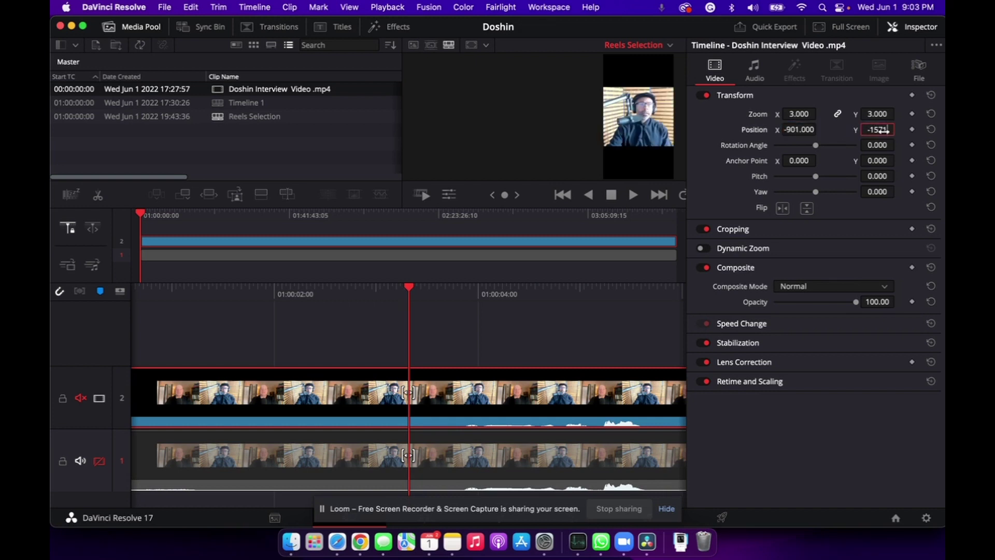
pyautogui.press('Return')
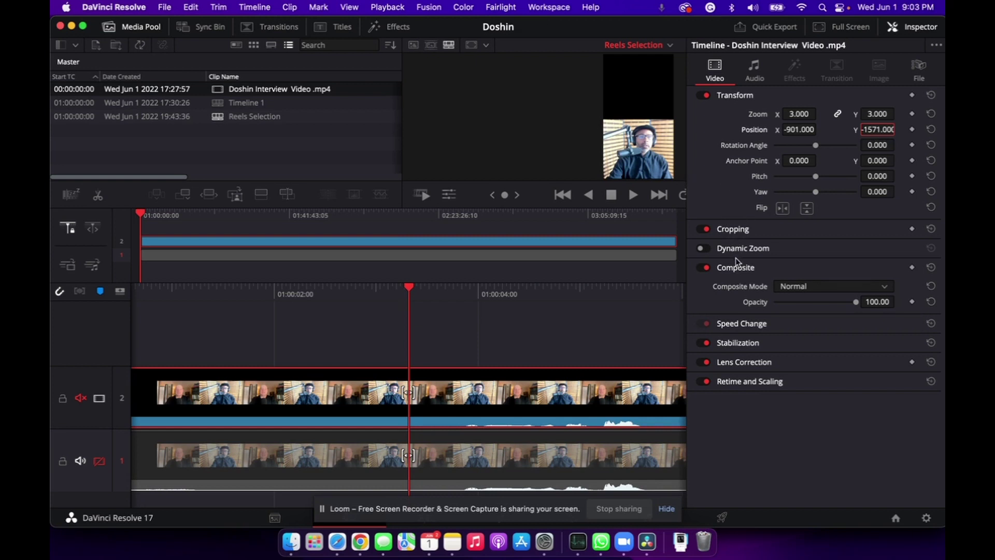
# - Crop the top of the track 2 clip by about 153
pyautogui.click(743, 231)
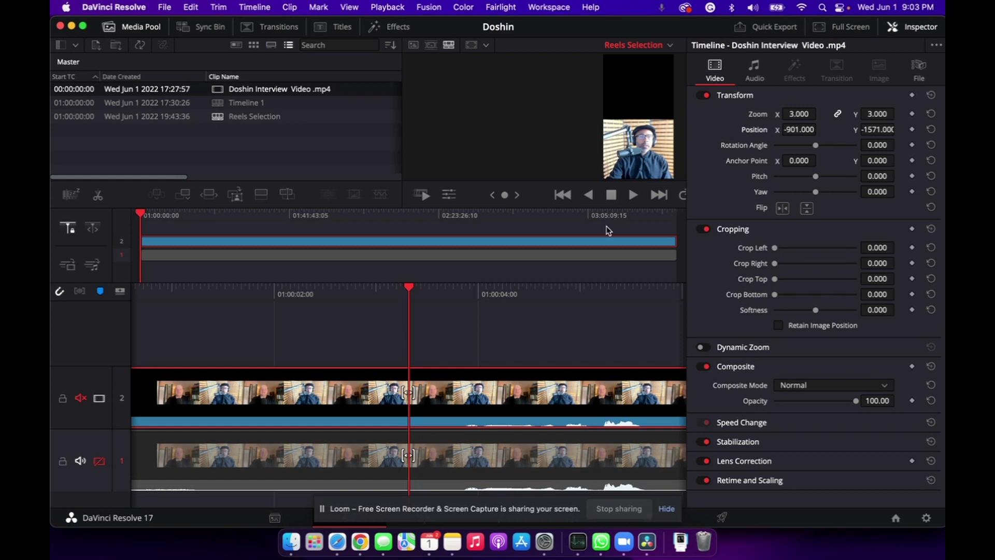
pyautogui.click(467, 456)
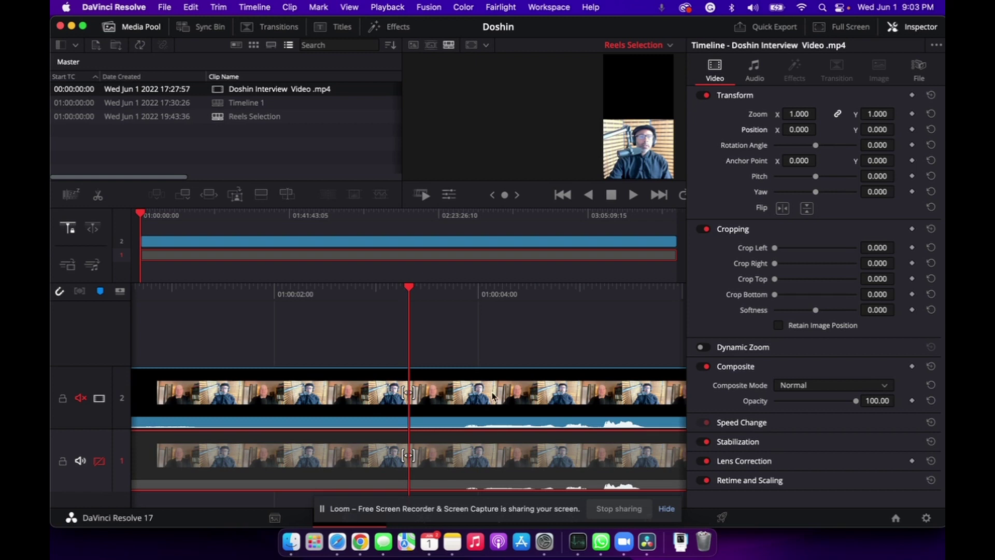
pyautogui.click(486, 407)
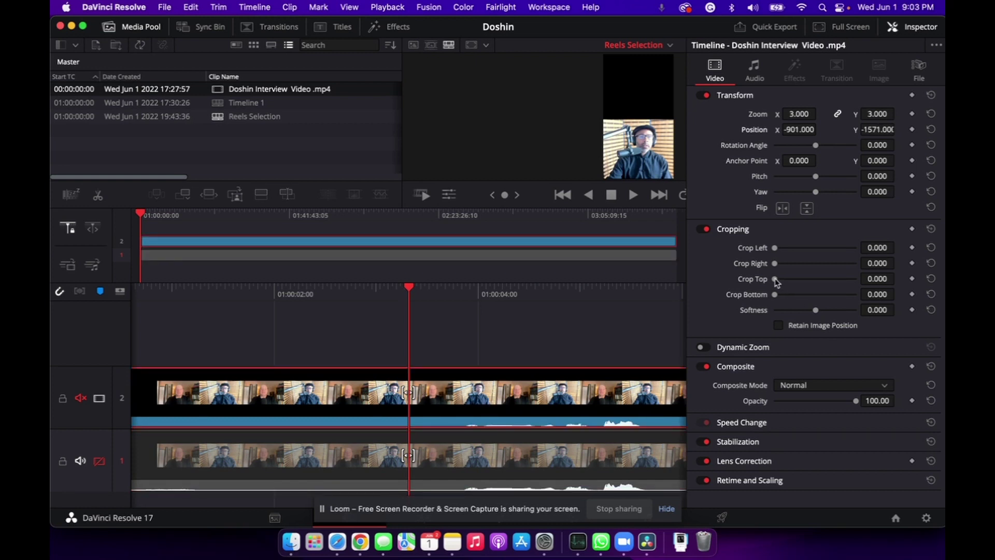
pyautogui.moveTo(776, 281); pyautogui.dragTo(797, 288)
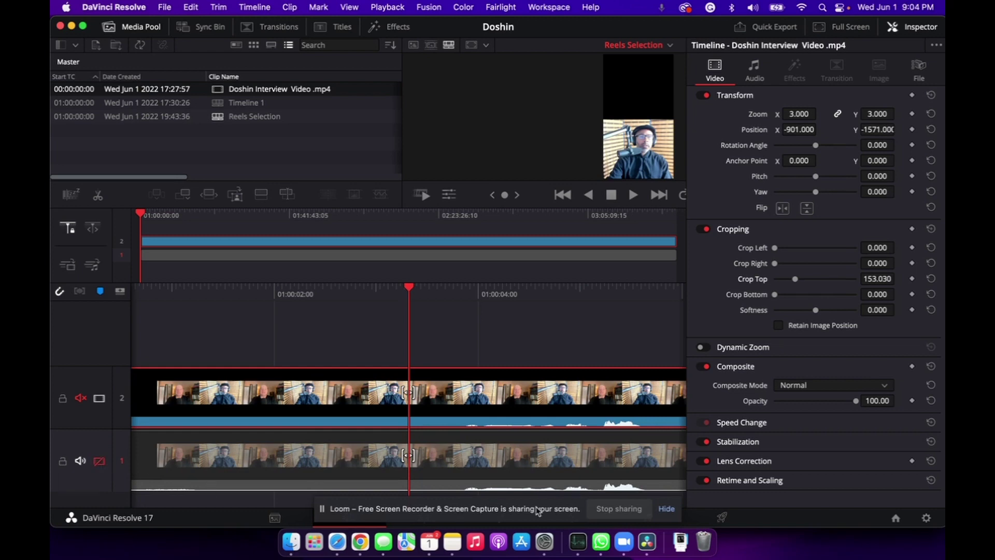
pyautogui.click(515, 509)
pyautogui.press('super+Tab')
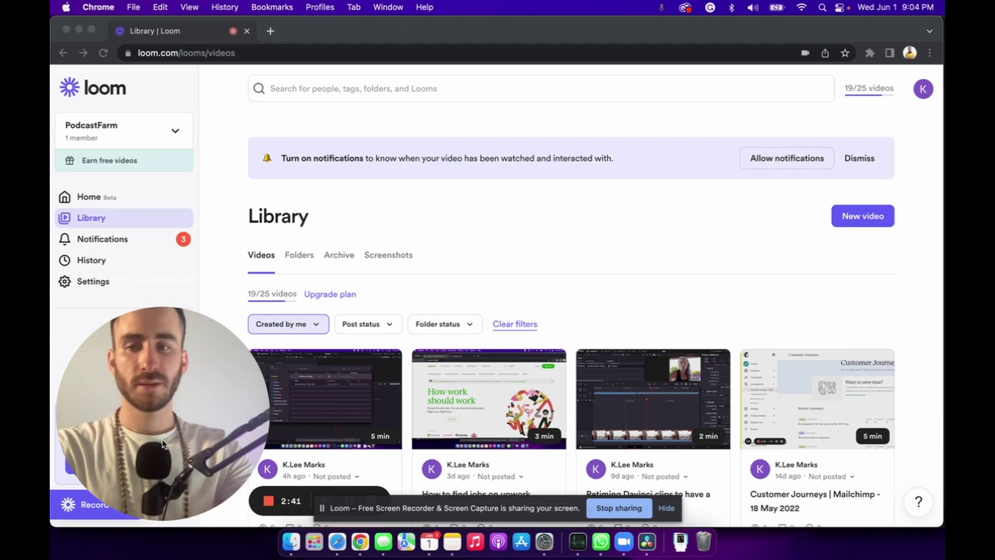
pyautogui.moveTo(347, 509); pyautogui.dragTo(418, 505)
pyautogui.click(346, 504)
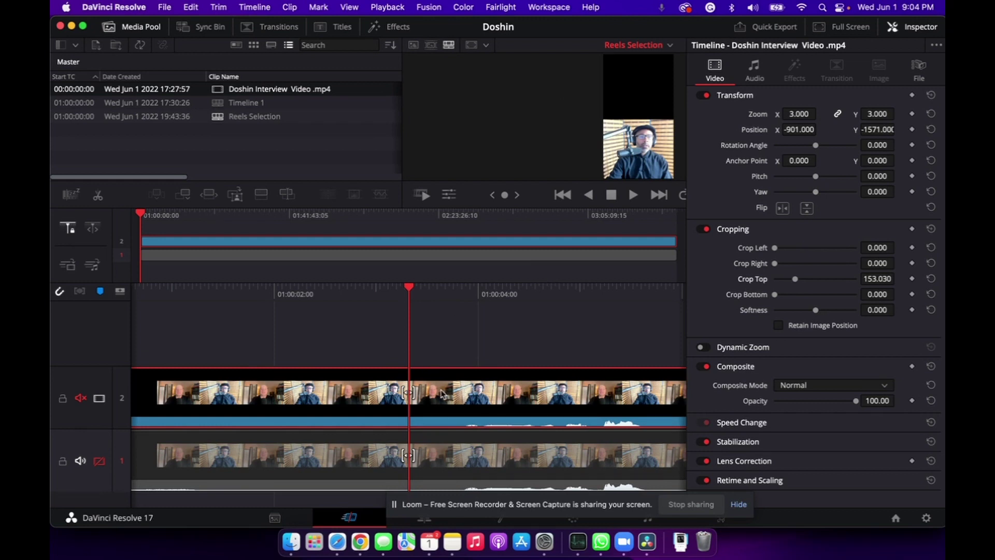
# - Re-enable the video of track 1 and raise its clip to position Y 707
pyautogui.click(442, 452)
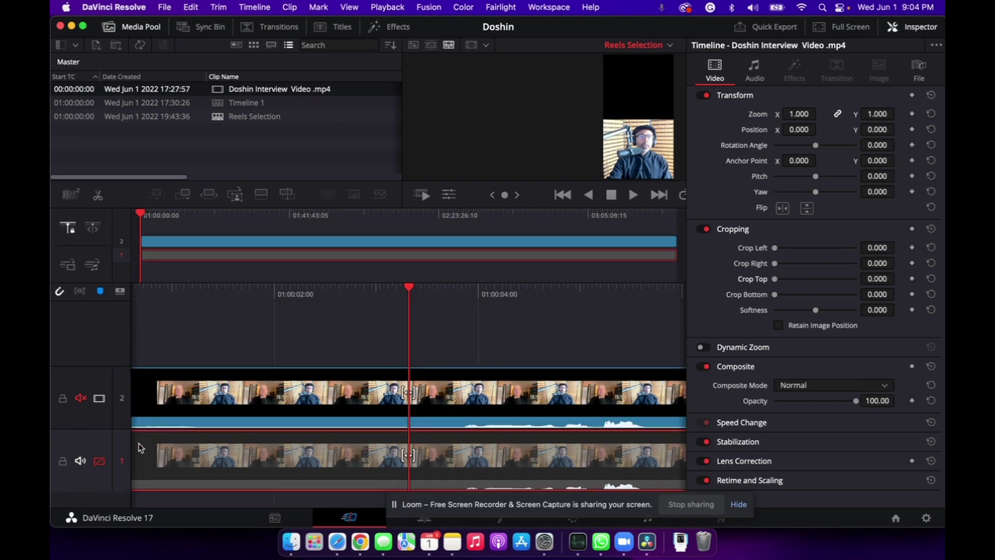
pyautogui.click(99, 461)
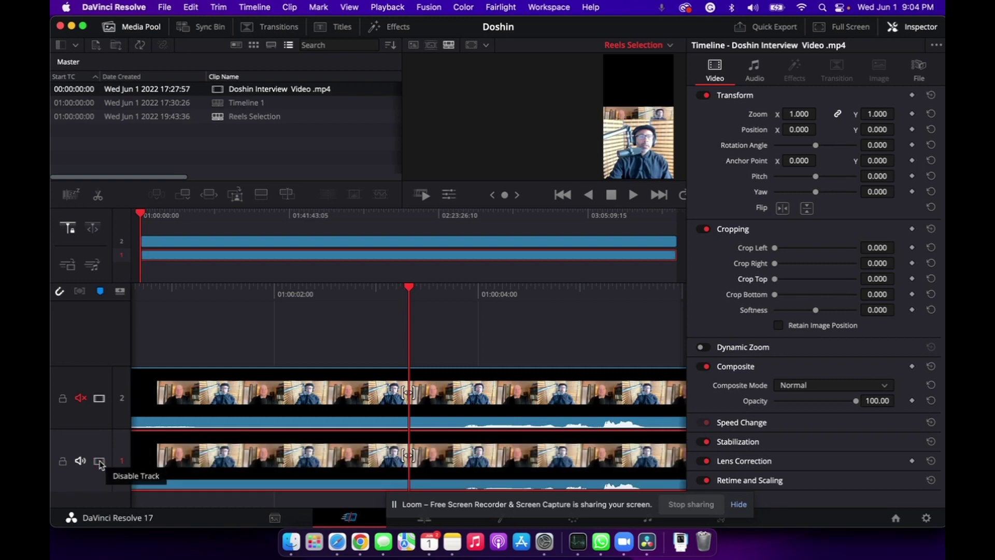
pyautogui.moveTo(877, 130); pyautogui.dragTo(908, 128)
# - Set the track 1 clip's zoom to 3.000 in both X and Y and its Y position to 1534
pyautogui.doubleClick(797, 113)
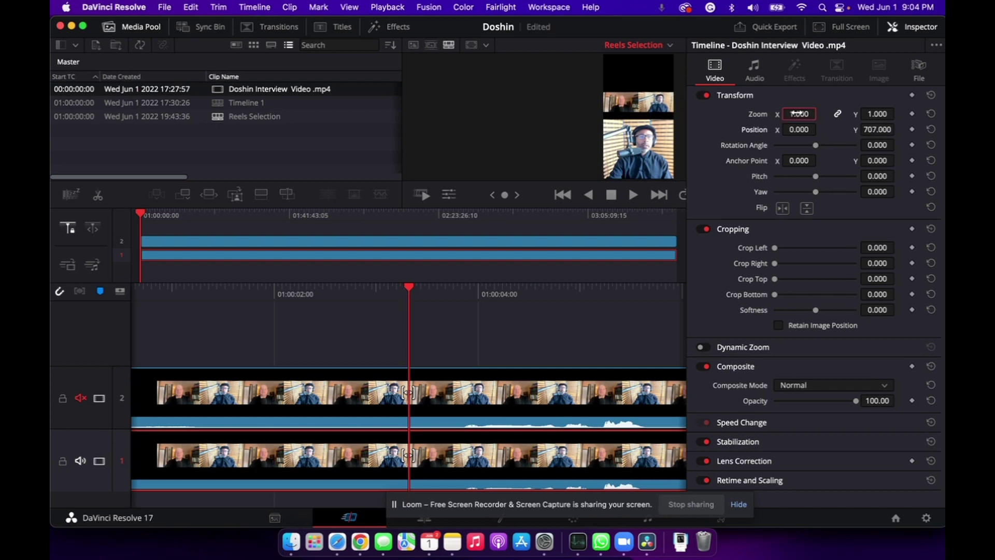
pyautogui.write('3')
pyautogui.click(888, 113)
pyautogui.write('3')
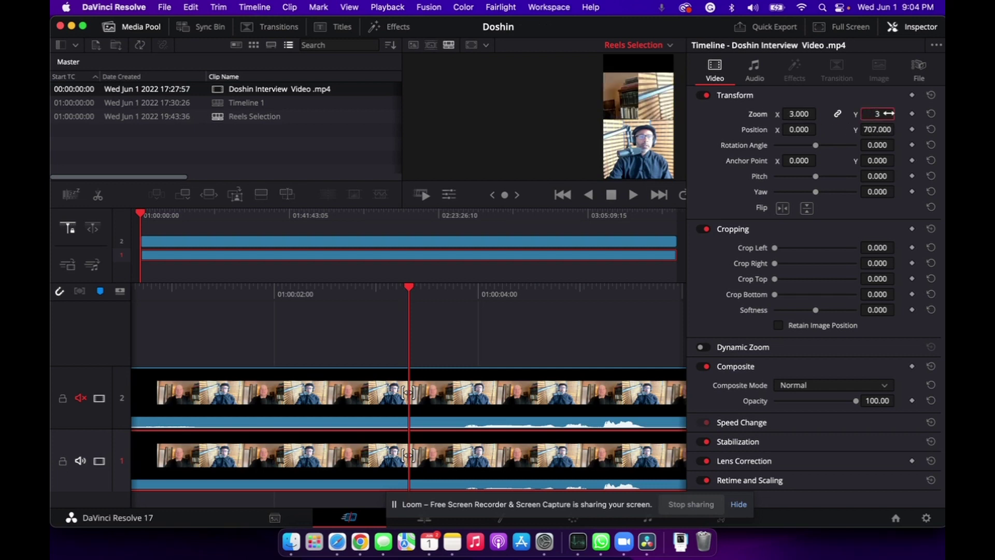
pyautogui.moveTo(880, 129); pyautogui.dragTo(870, 129)
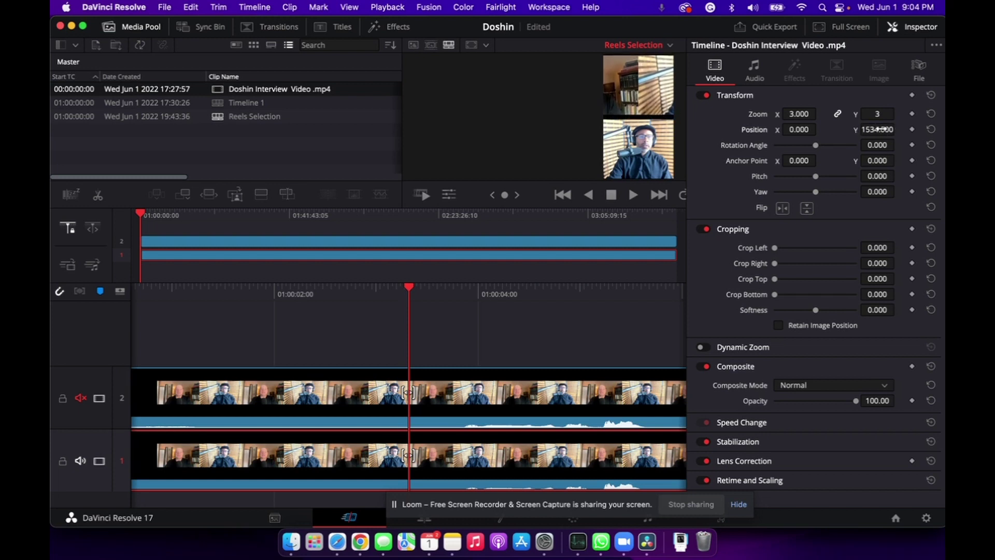
# - Set the track 1 clip's zoom to 3.280 in X and Y and its X position to 861, framing the other speaker in the upper half
pyautogui.doubleClick(799, 114)
pyautogui.write('3.3')
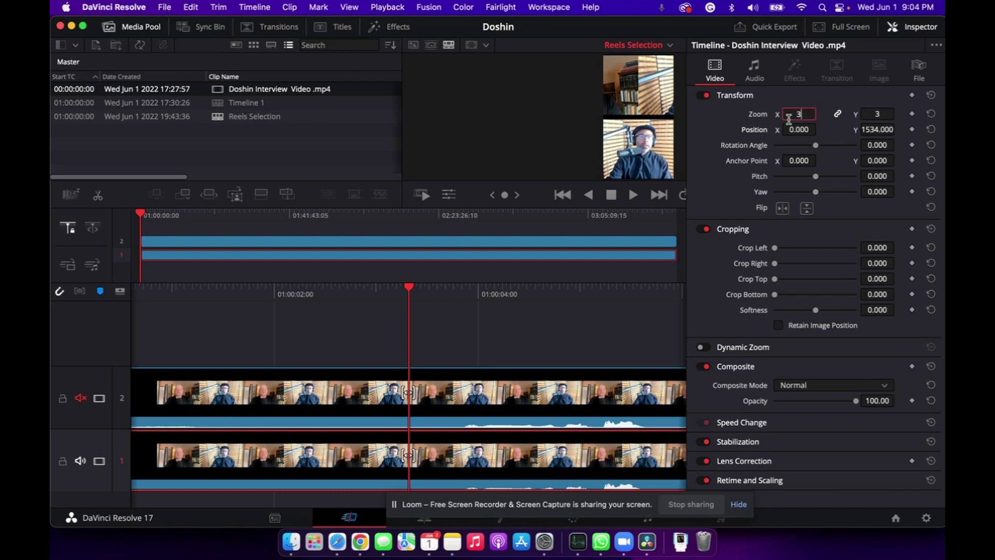
pyautogui.press('Return')
pyautogui.click(882, 113)
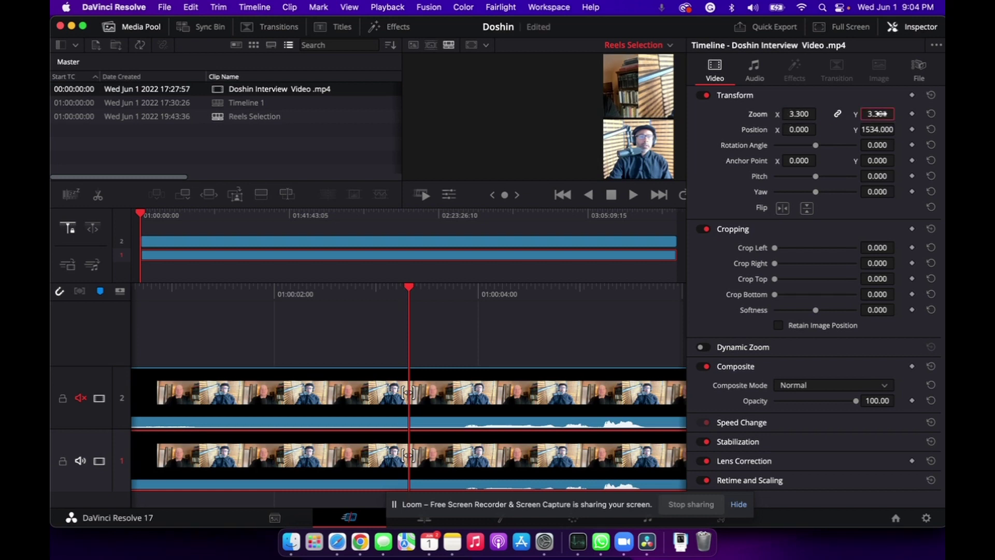
pyautogui.moveTo(807, 115)
pyautogui.mouseDown()
pyautogui.moveTo(821, 113)
pyautogui.moveTo(807, 119)
pyautogui.mouseUp()
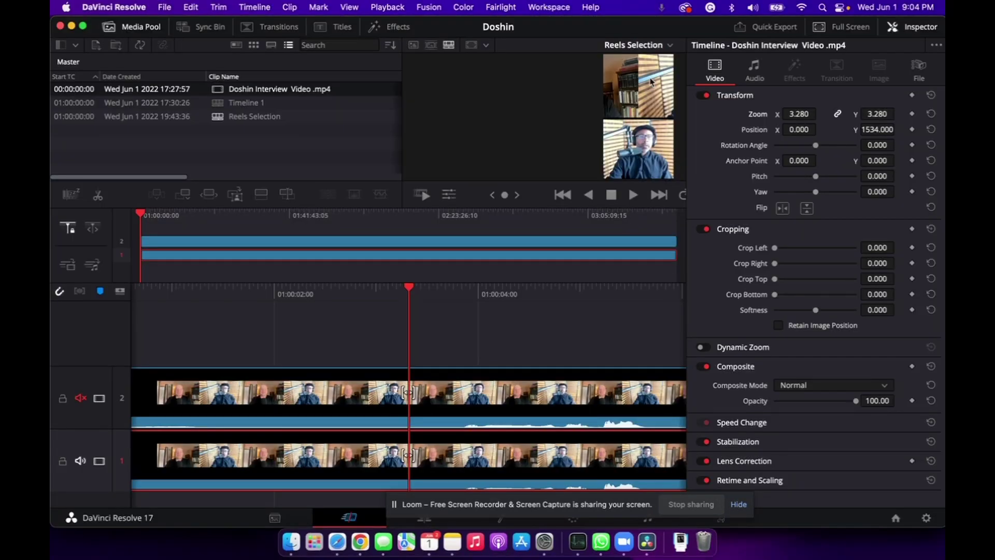
pyautogui.moveTo(798, 129)
pyautogui.mouseDown()
pyautogui.moveTo(871, 129)
pyautogui.moveTo(772, 136)
pyautogui.moveTo(809, 130)
pyautogui.mouseUp()
# - Play the reel and check the stacked framing further along the timeline, and hide the clip properties
pyautogui.press('space')
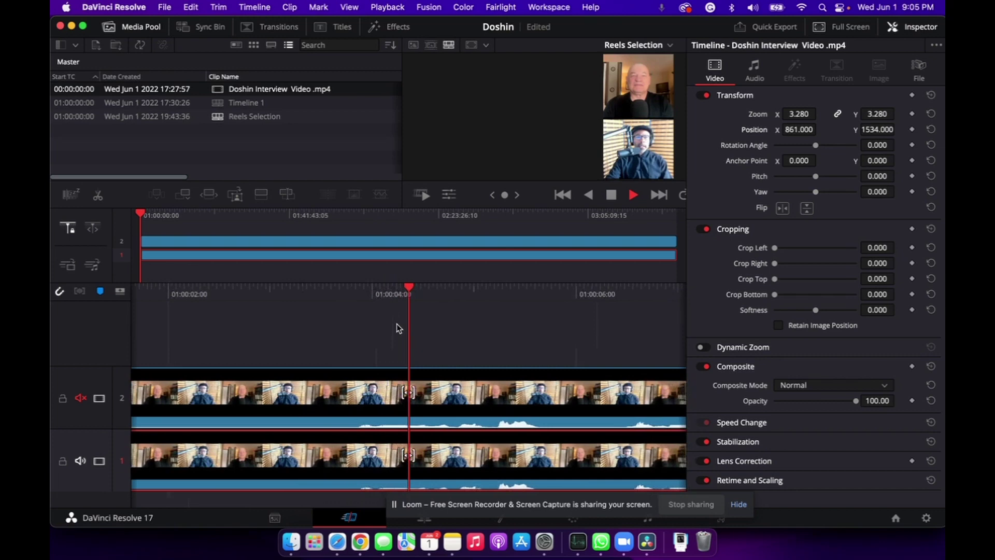
pyautogui.press('space')
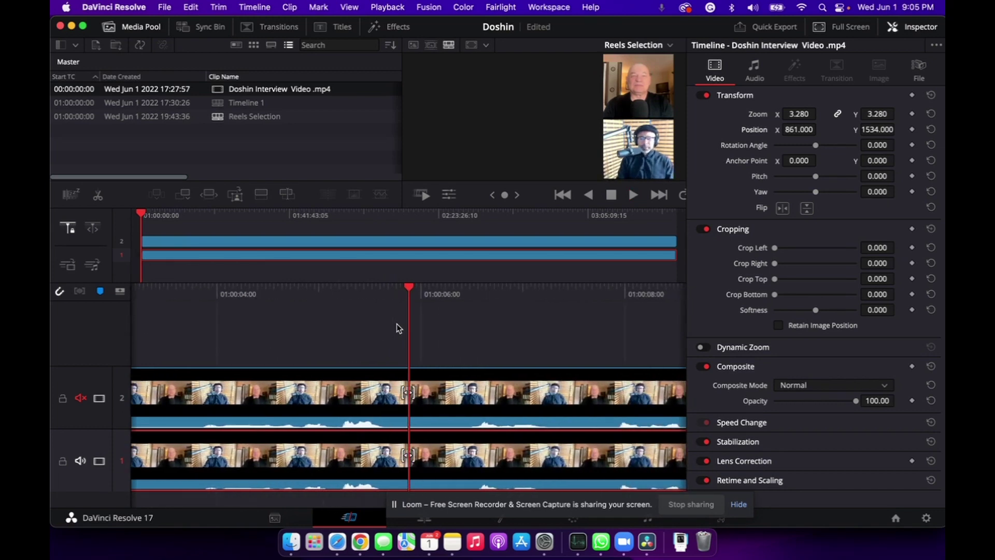
pyautogui.moveTo(544, 215); pyautogui.dragTo(420, 215)
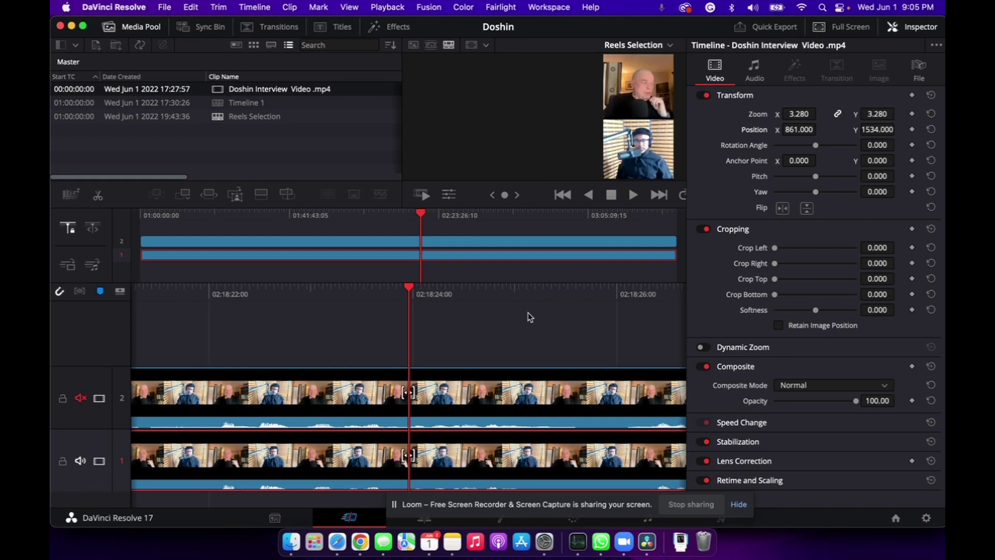
pyautogui.click(896, 28)
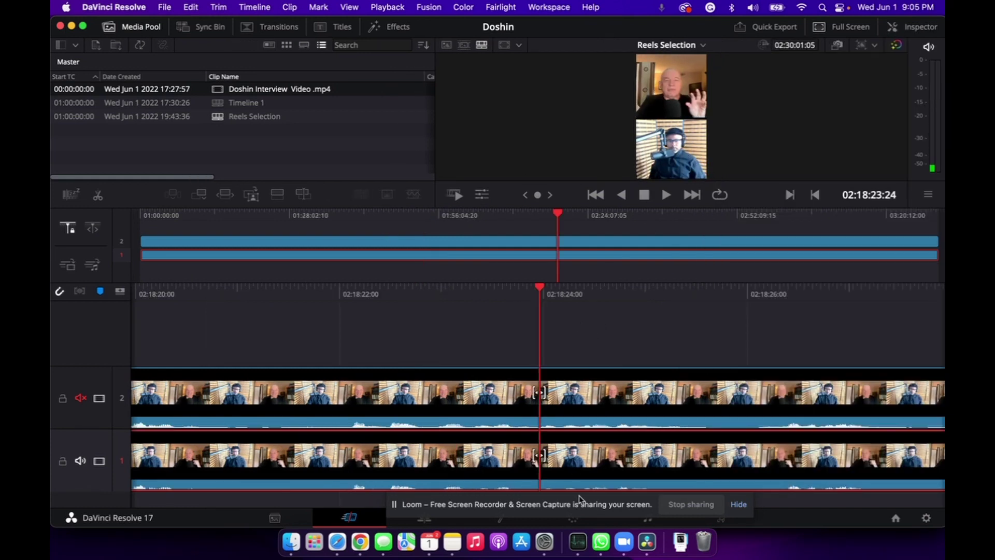
pyautogui.press('super+Tab')
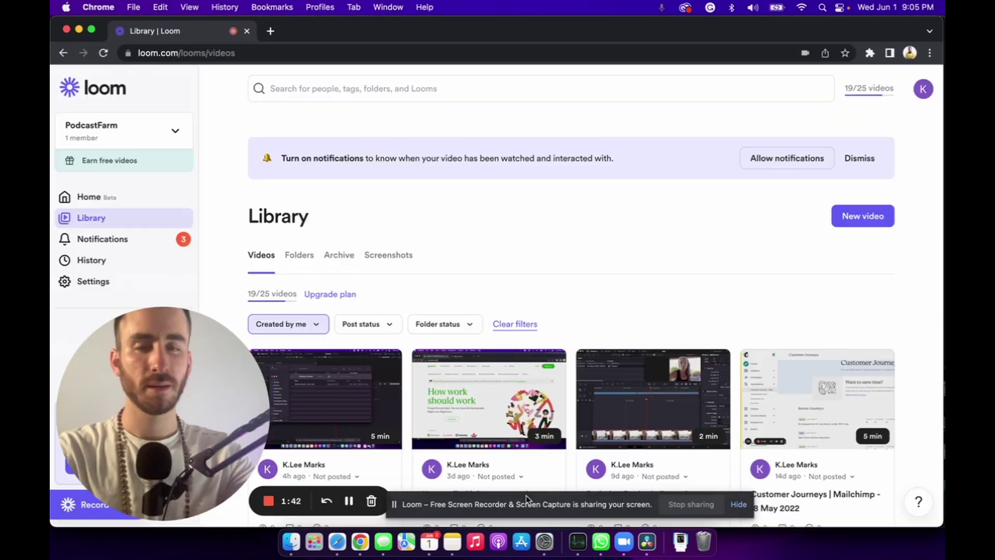
pyautogui.click(347, 501)
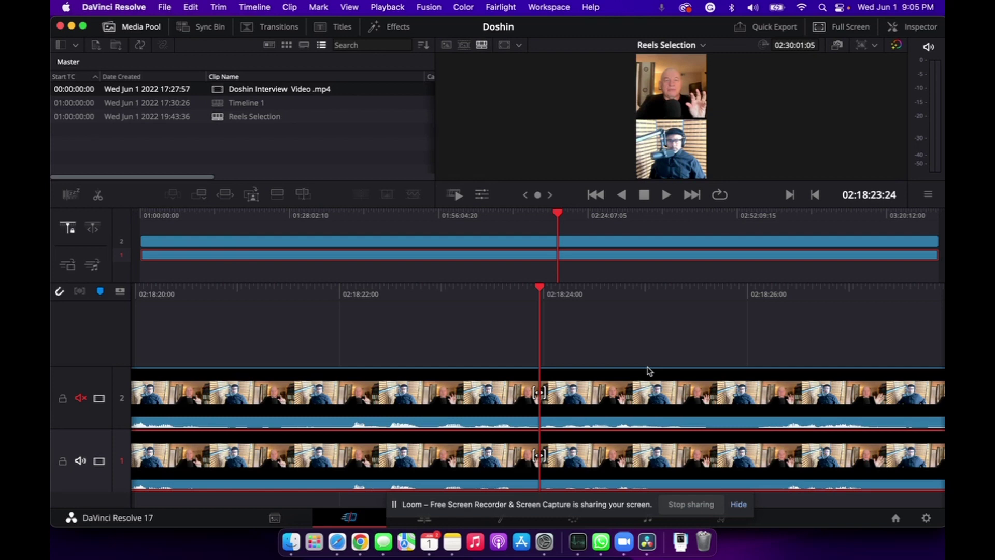
# - Split the clips on both tracks at timecode 01:33:10:22
pyautogui.press('space')
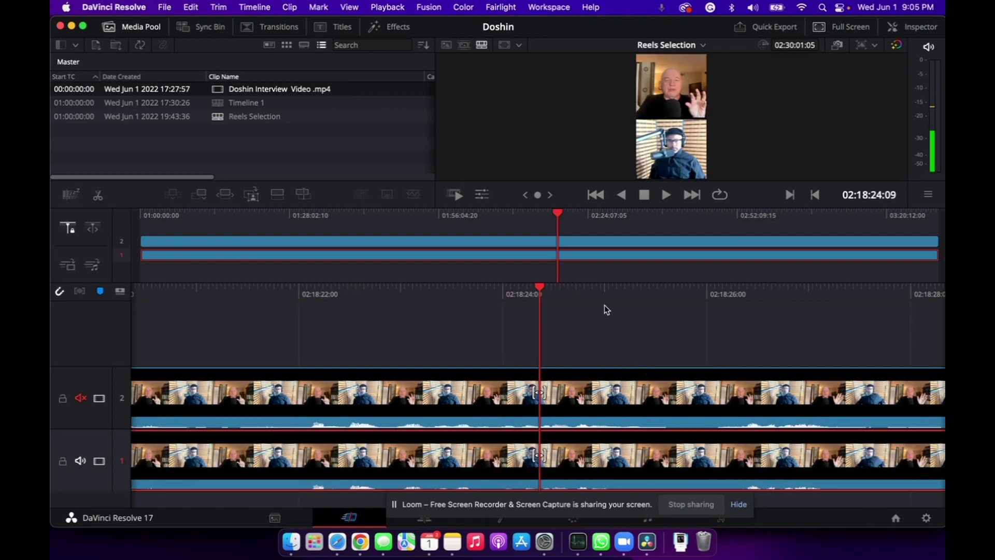
pyautogui.hscroll(-12, 616, 337)
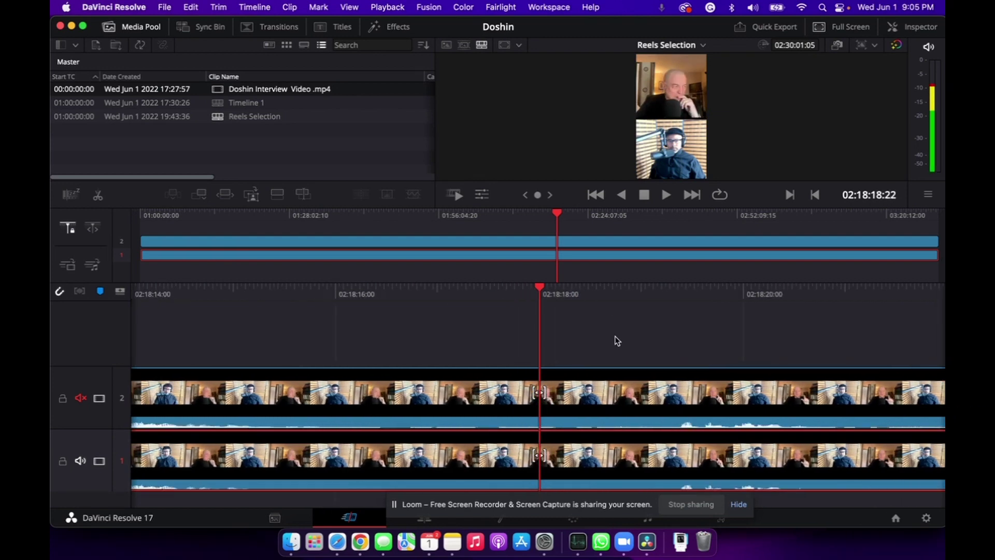
pyautogui.moveTo(356, 216); pyautogui.dragTo(315, 272)
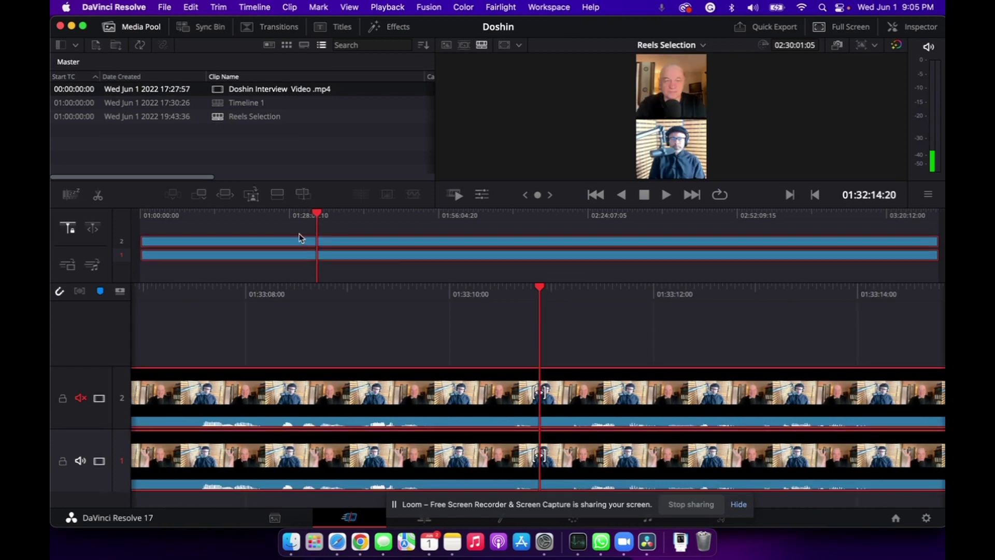
pyautogui.click(97, 196)
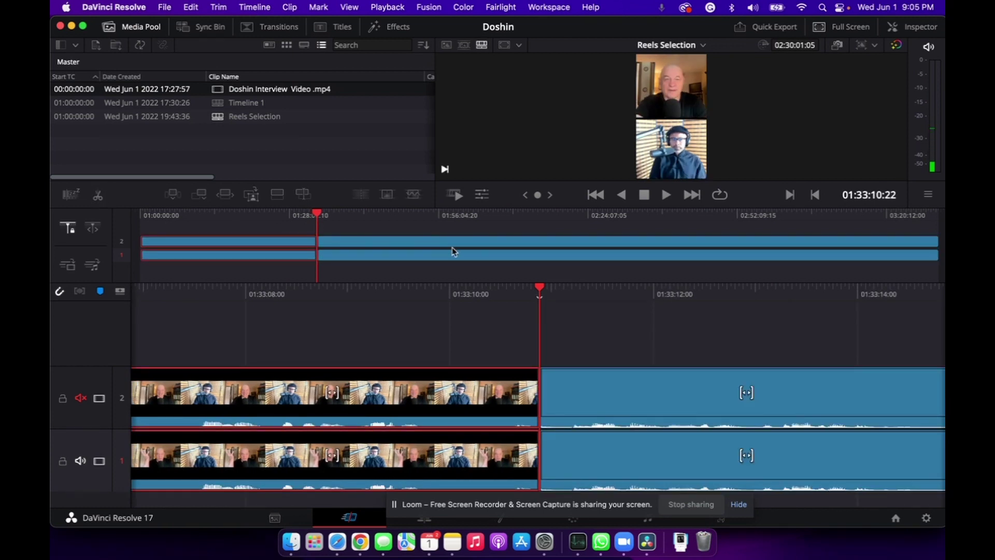
# - Ripple-delete the part of both clips before the first cut, after moving past the start of the chosen excerpt
pyautogui.hscroll(2, 377, 250)
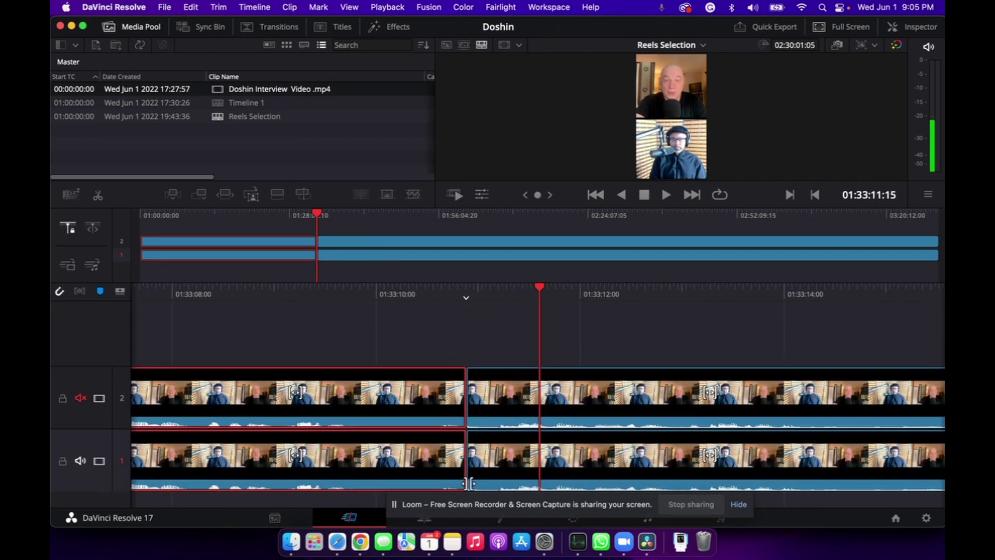
pyautogui.hscroll(6, 457, 409)
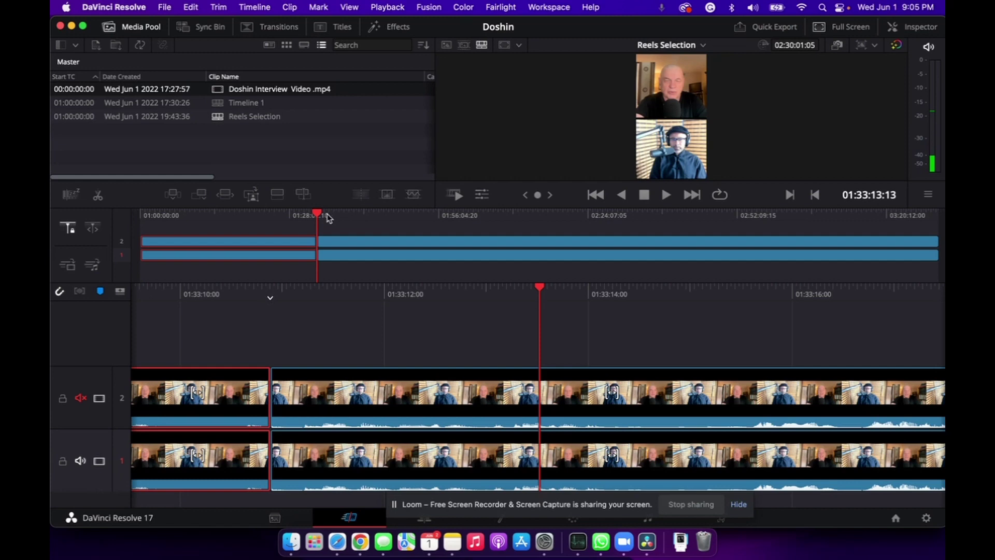
pyautogui.moveTo(317, 213); pyautogui.dragTo(328, 212)
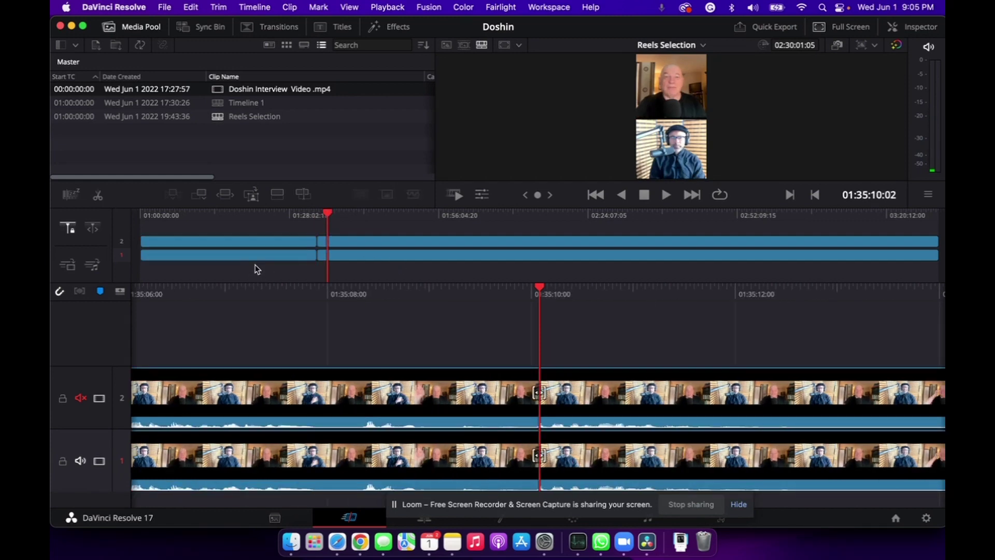
pyautogui.click(256, 202)
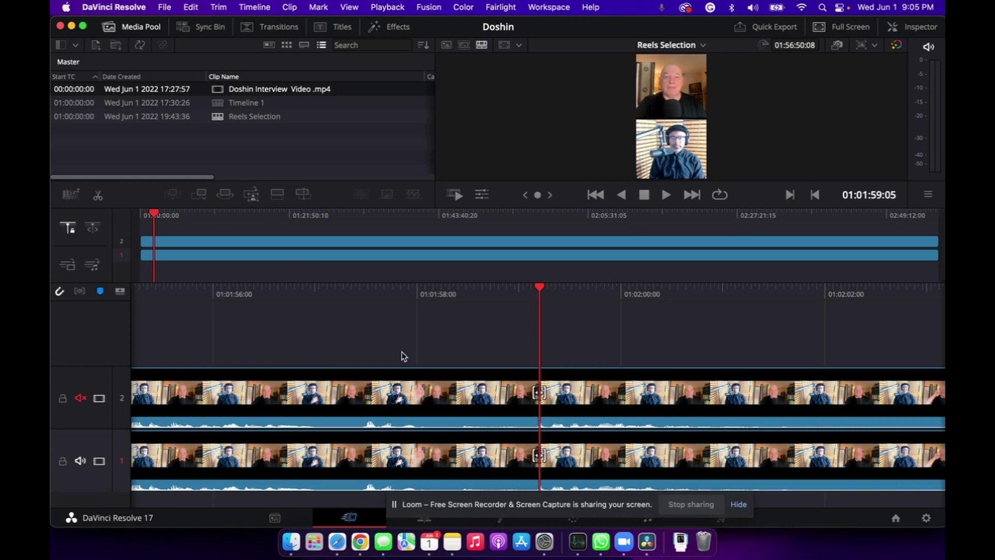
# - Split both clips at timecode 01:00:59:20 and delete everything after that cut
pyautogui.moveTo(155, 208); pyautogui.dragTo(218, 212)
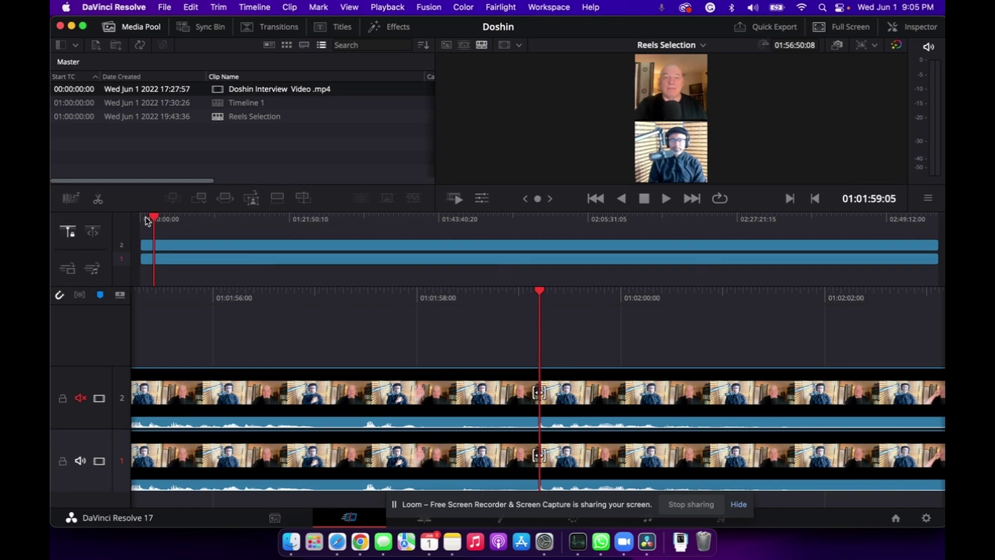
pyautogui.hscroll(-15, 558, 340)
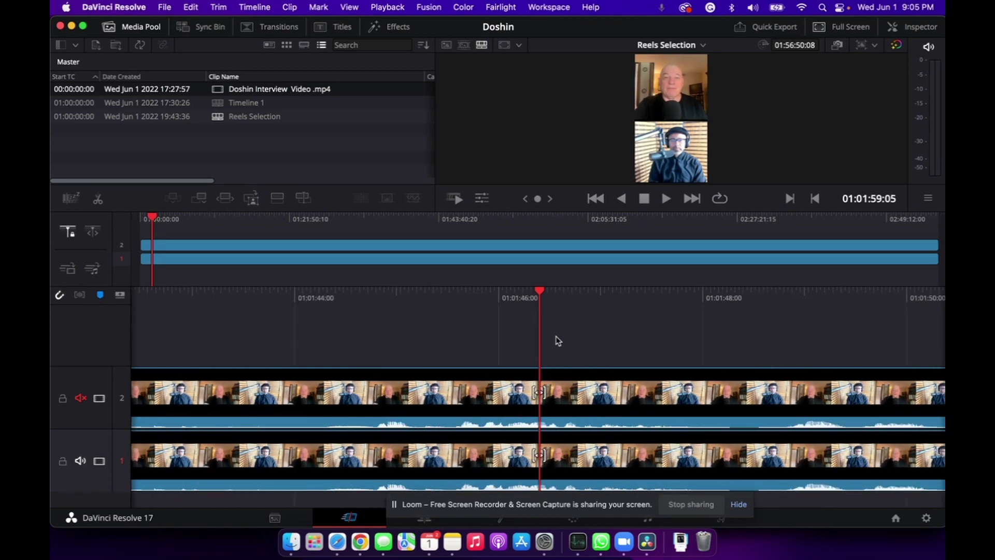
pyautogui.hscroll(8, 559, 340)
pyautogui.hscroll(-20, 559, 340)
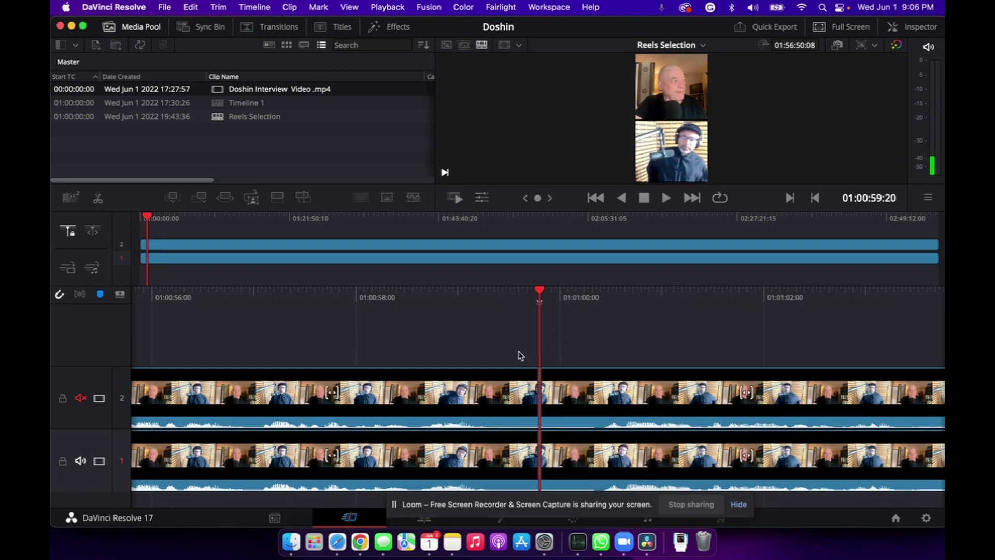
pyautogui.moveTo(467, 271); pyautogui.dragTo(469, 240)
pyautogui.press('BackSpace')
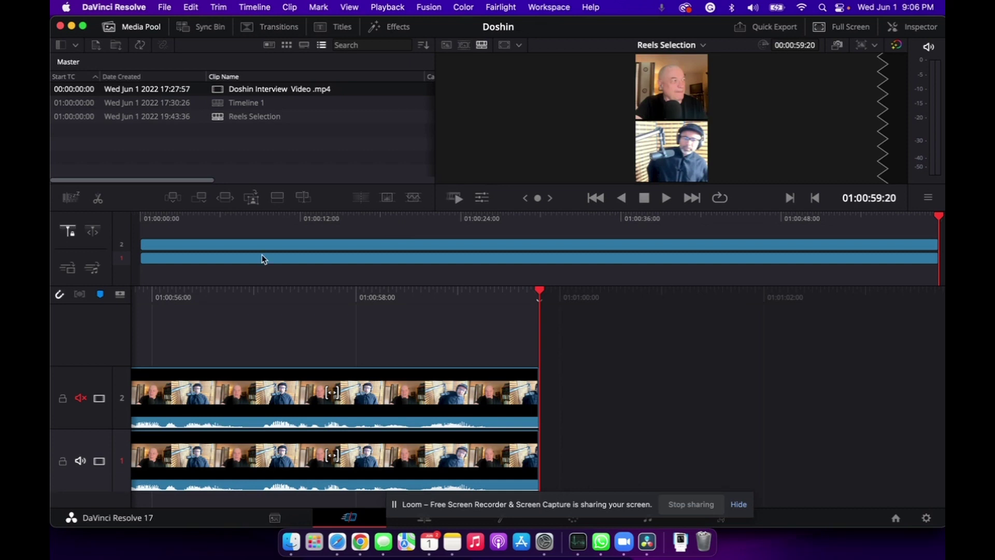
pyautogui.click(252, 27)
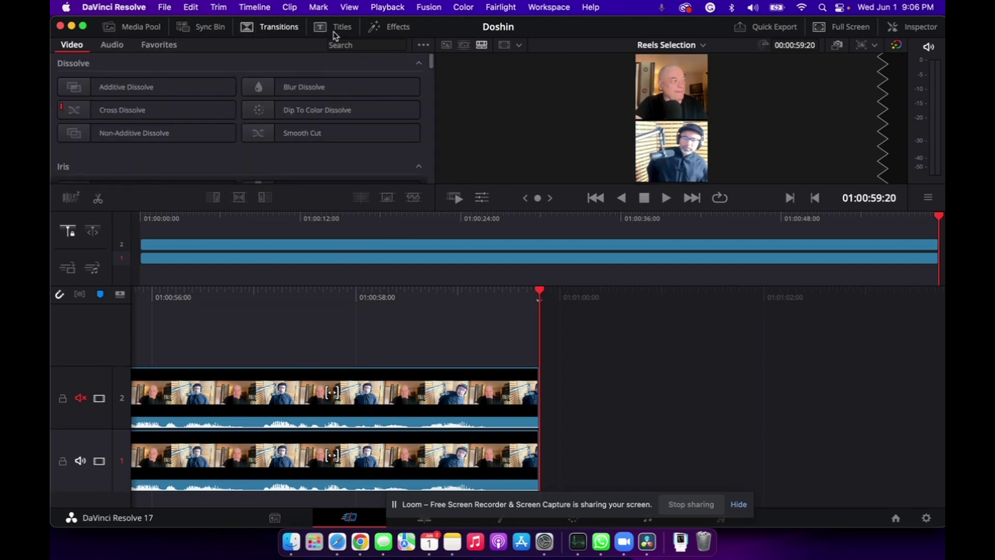
pyautogui.click(334, 27)
pyautogui.click(299, 29)
pyautogui.click(110, 27)
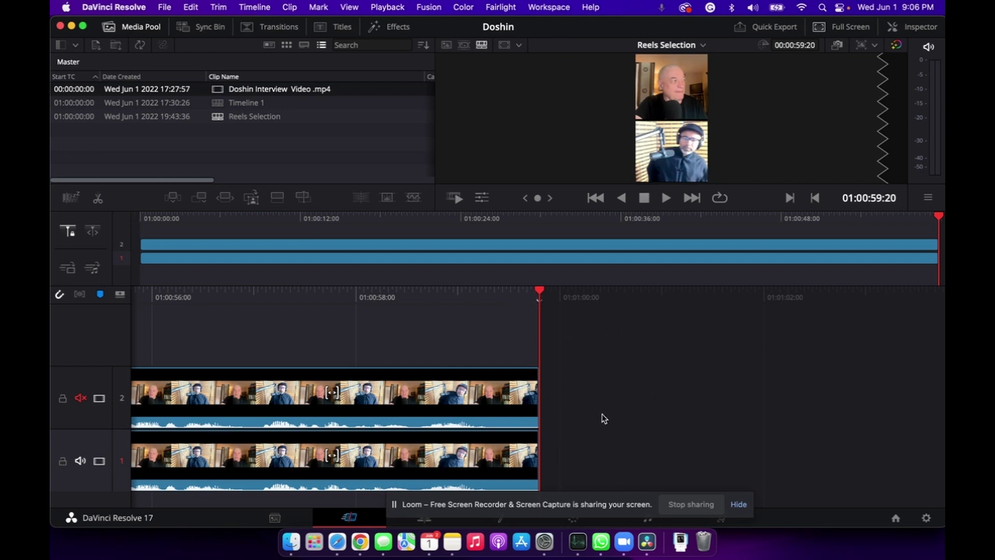
# - Open the Deliver page and set the export format to MP4
pyautogui.moveTo(620, 502); pyautogui.dragTo(745, 443)
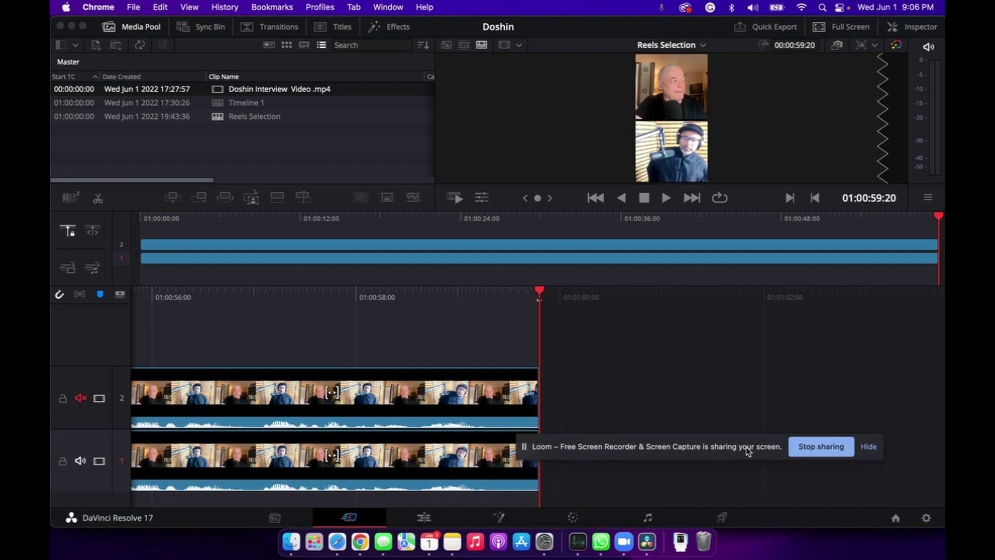
pyautogui.click(722, 518)
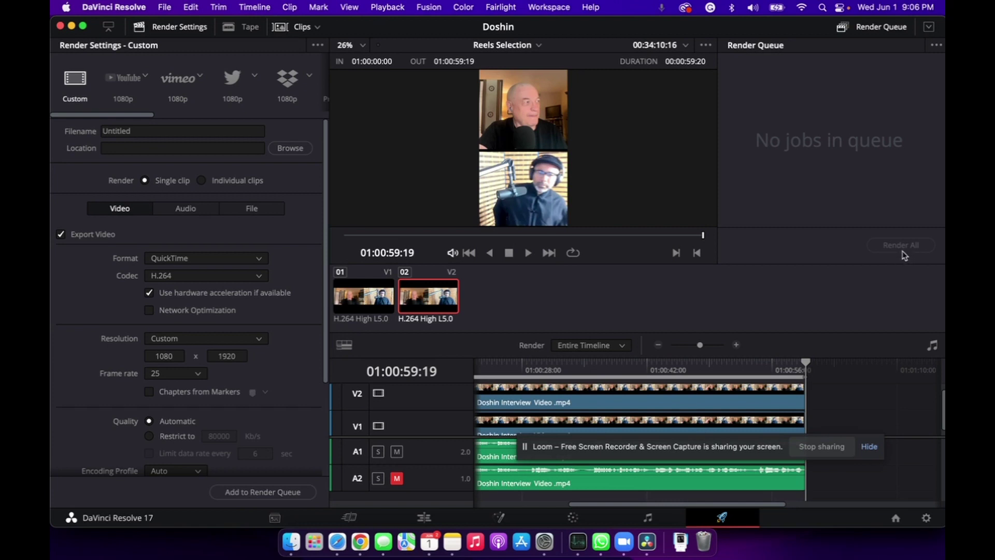
pyautogui.click(288, 149)
pyautogui.click(654, 334)
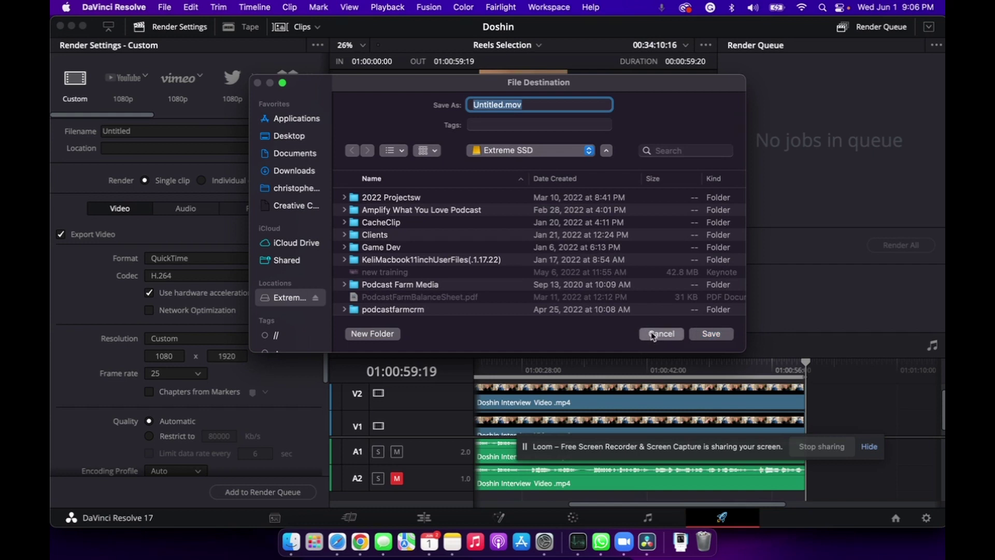
pyautogui.click(193, 259)
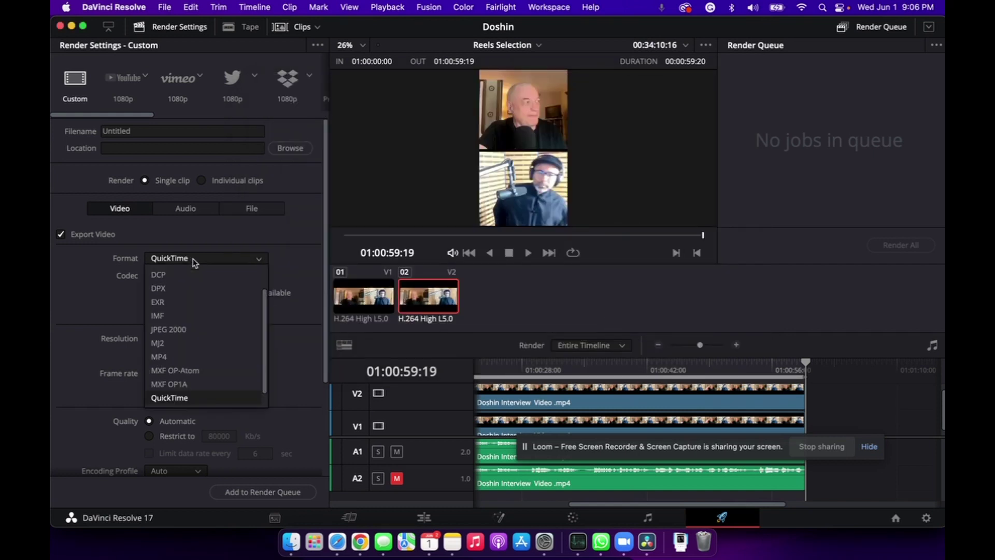
pyautogui.click(200, 349)
# - Add the reel to the render queue as Untitled.mp4 on the Extreme SSD drive
pyautogui.click(251, 493)
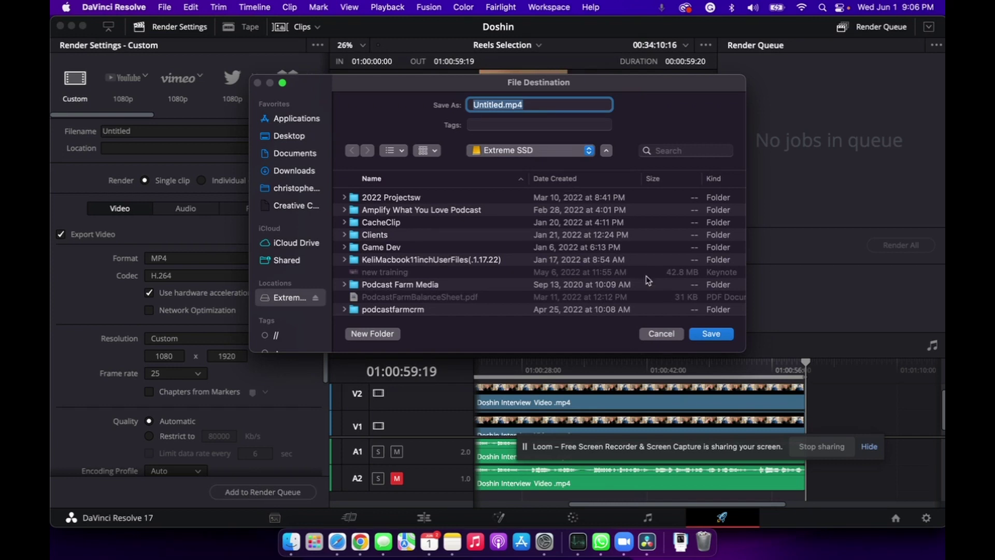
pyautogui.press('Return')
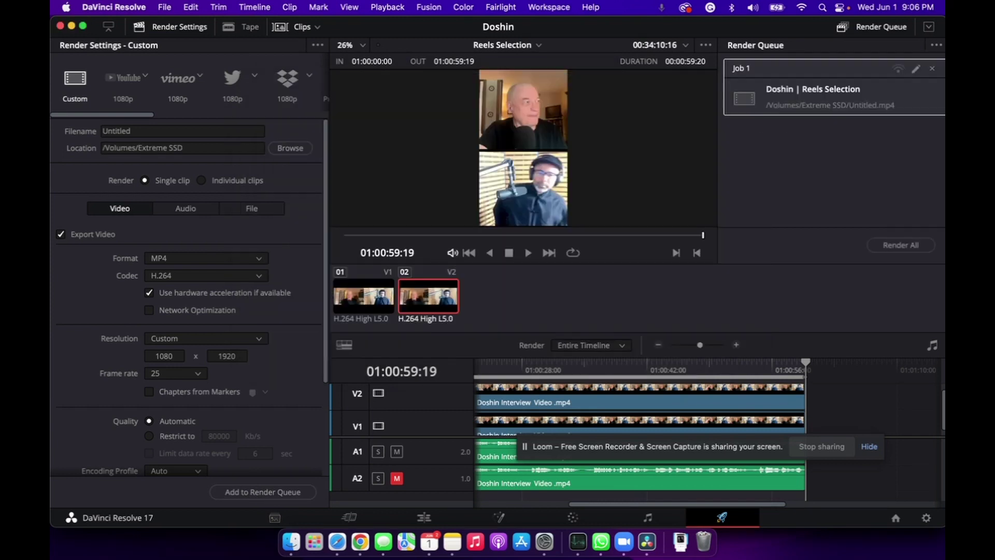
pyautogui.click(916, 250)
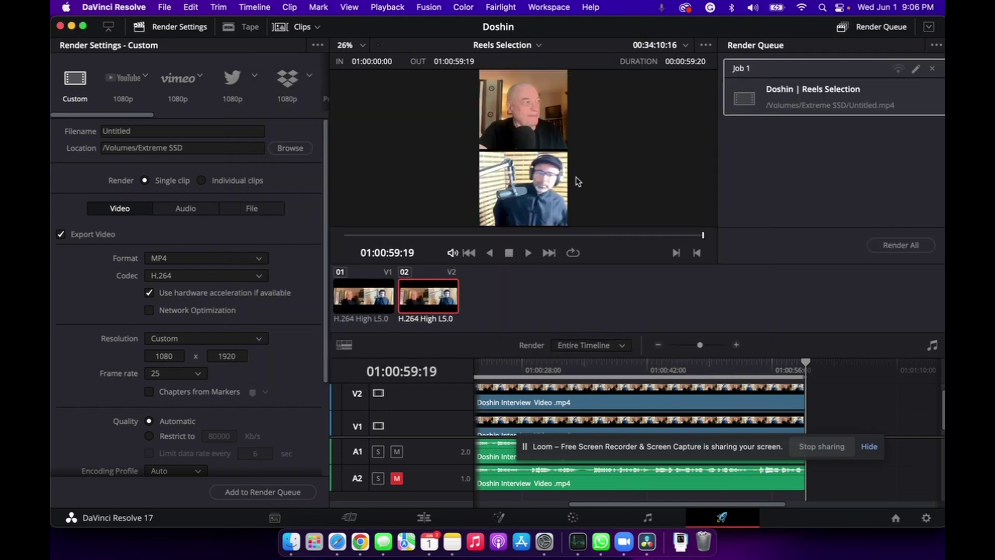